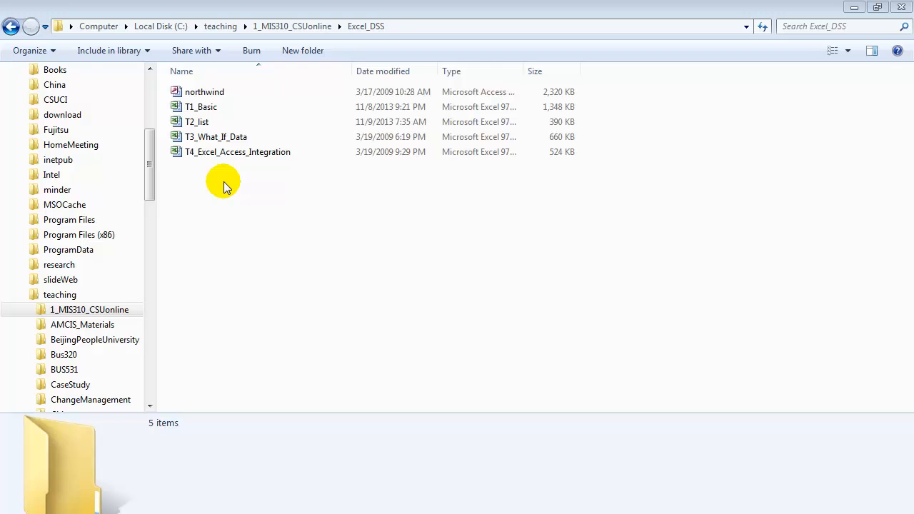
# Open the T2_list workbook and look through its worksheets from List to PivotTableData
pyautogui.click(196, 123)
pyautogui.doubleClick(196, 123)
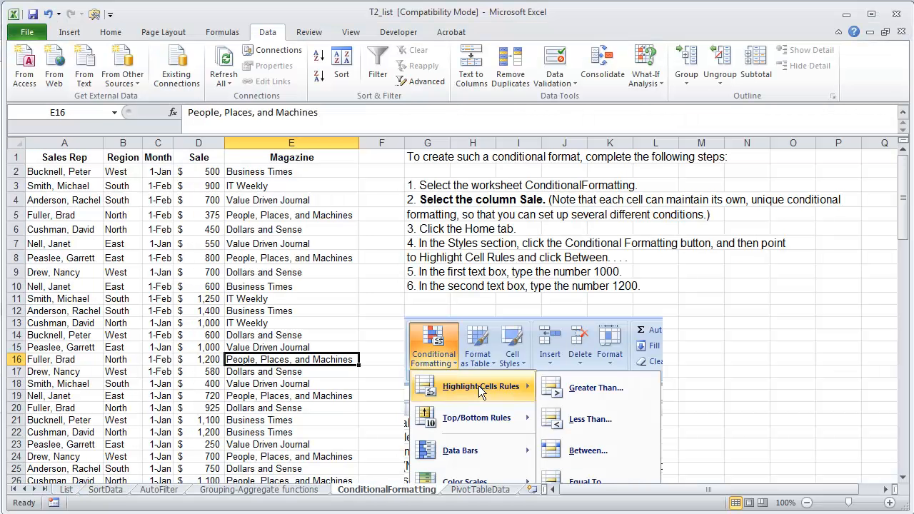
pyautogui.click(65, 490)
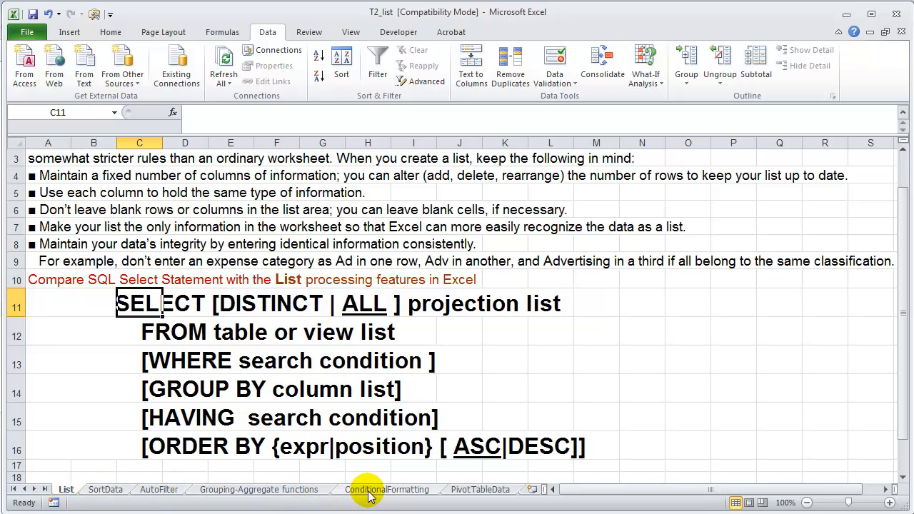
pyautogui.click(106, 490)
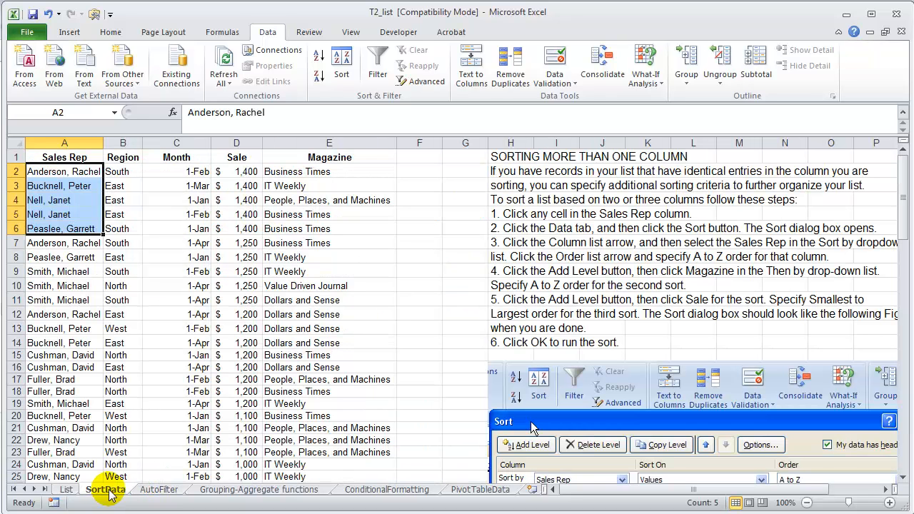
pyautogui.click(159, 491)
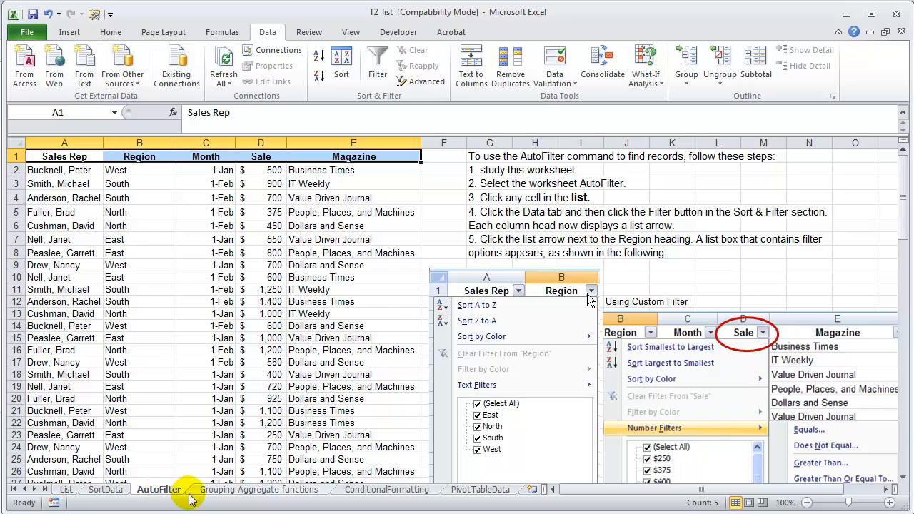
pyautogui.click(244, 490)
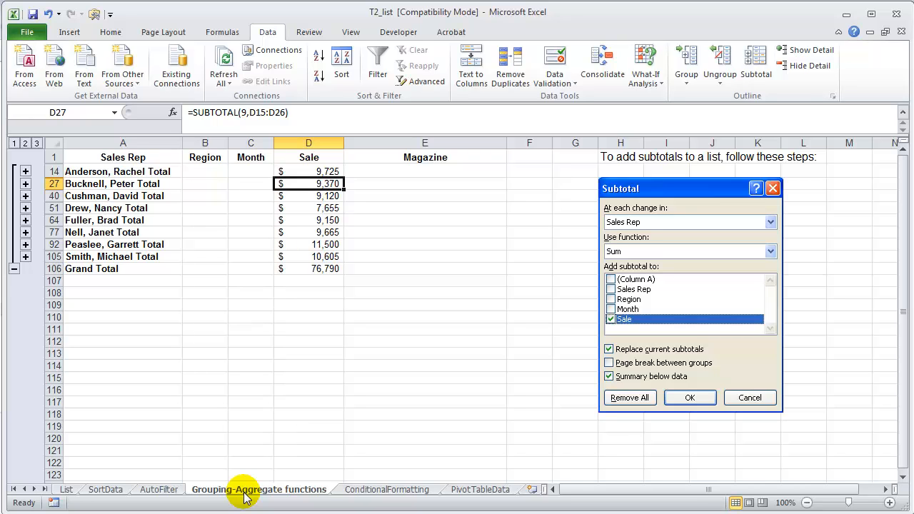
pyautogui.click(387, 490)
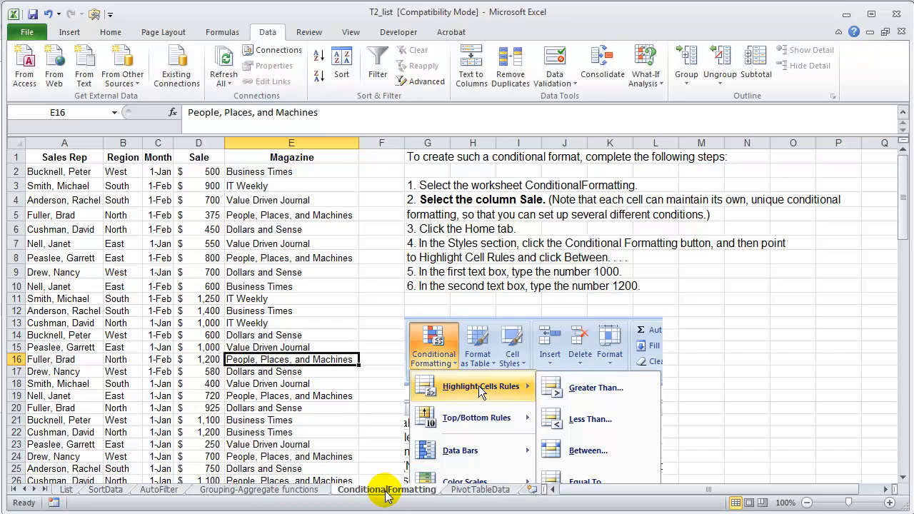
pyautogui.click(480, 490)
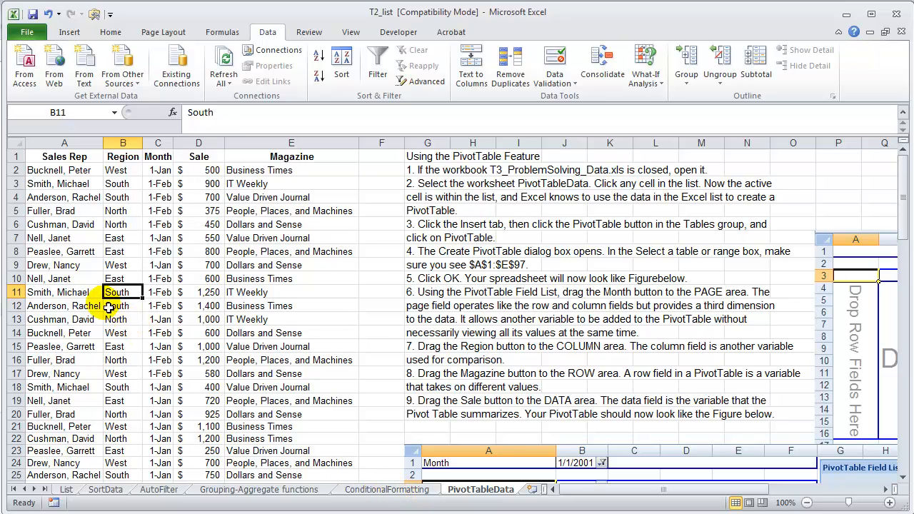
# On the ConditionalFormatting sheet, review the conditional formatting options from Highlight Cells Rules through Icon Sets
pyautogui.click(361, 491)
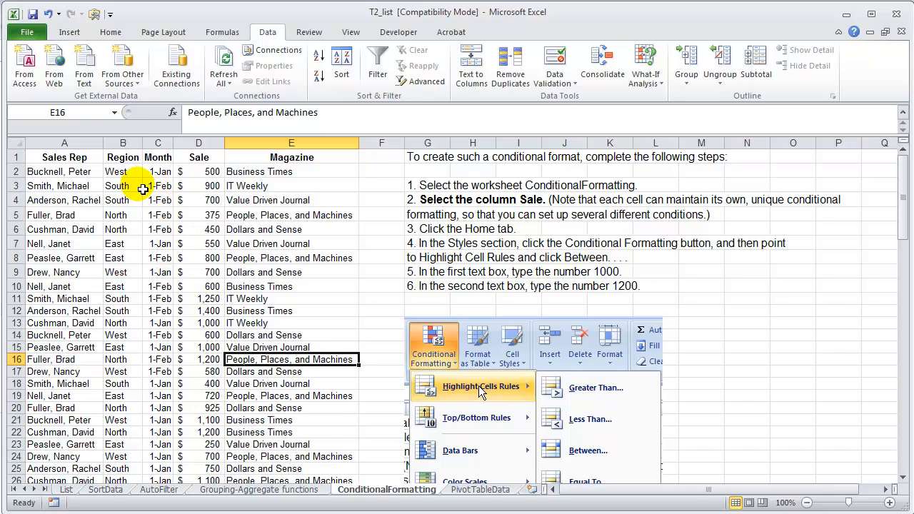
pyautogui.click(111, 36)
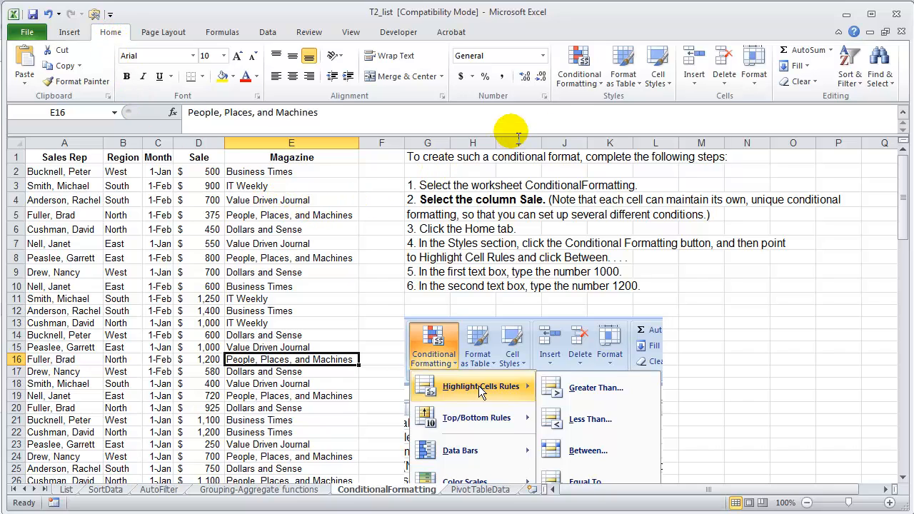
pyautogui.click(578, 78)
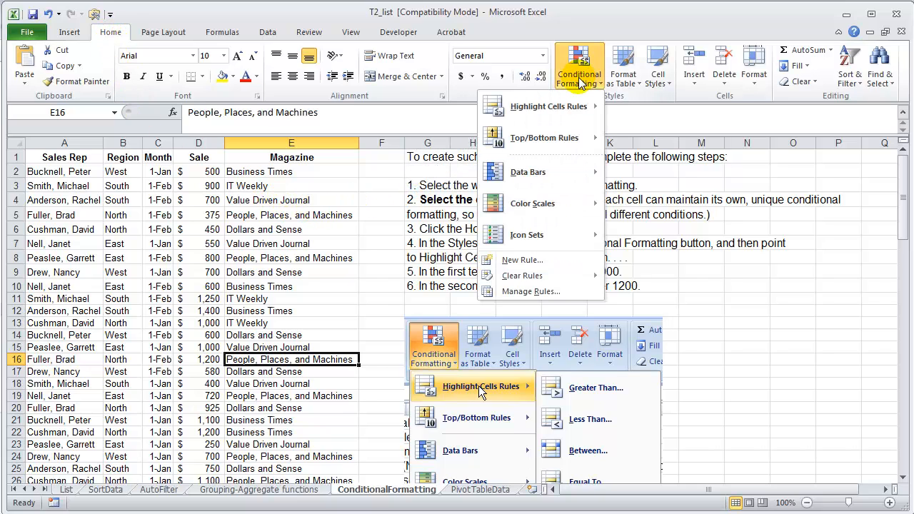
pyautogui.moveTo(567, 111)
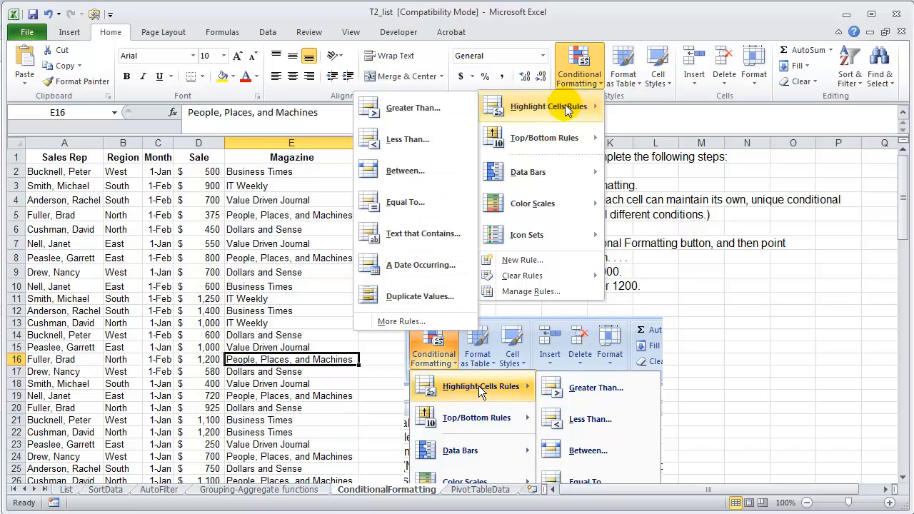
pyautogui.moveTo(554, 145)
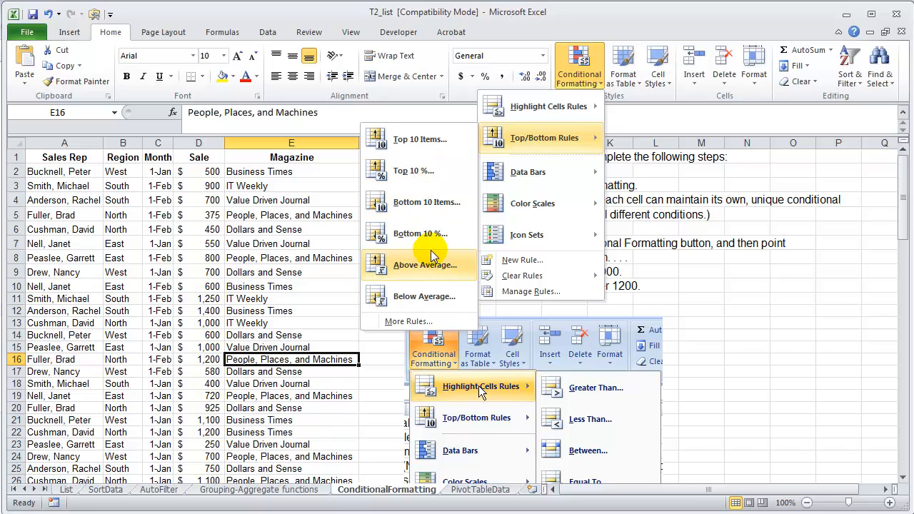
pyautogui.moveTo(537, 182)
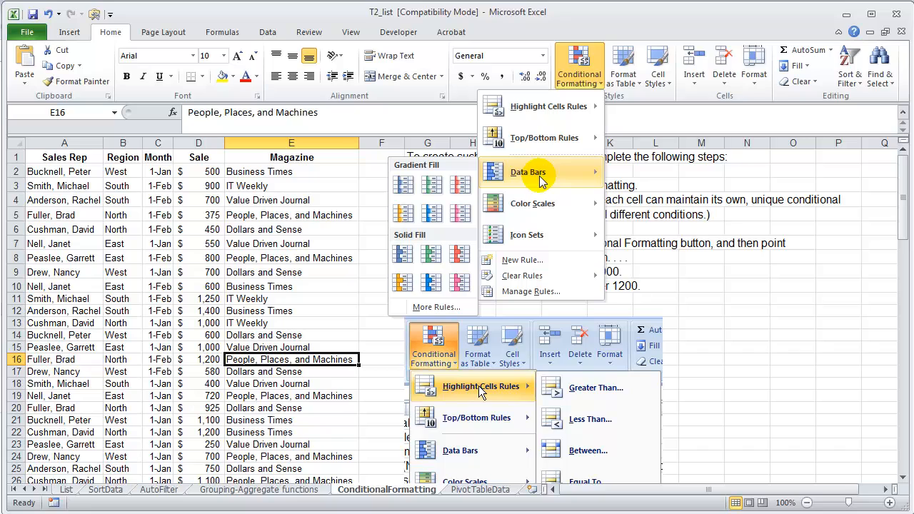
pyautogui.moveTo(540, 208)
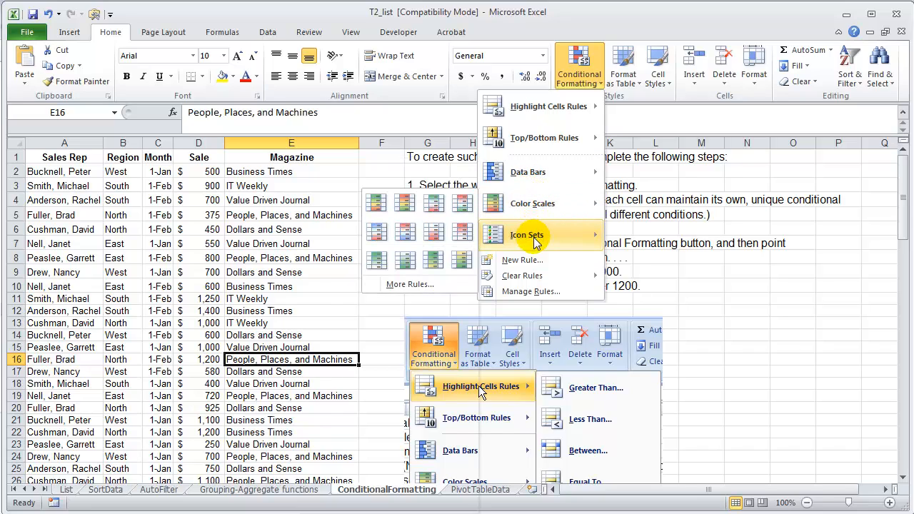
pyautogui.moveTo(536, 243)
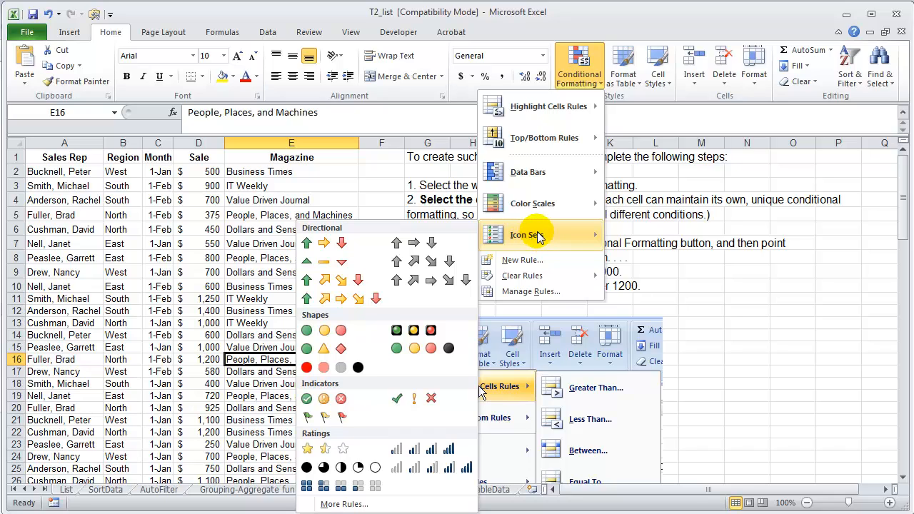
pyautogui.click(202, 261)
pyautogui.click(207, 242)
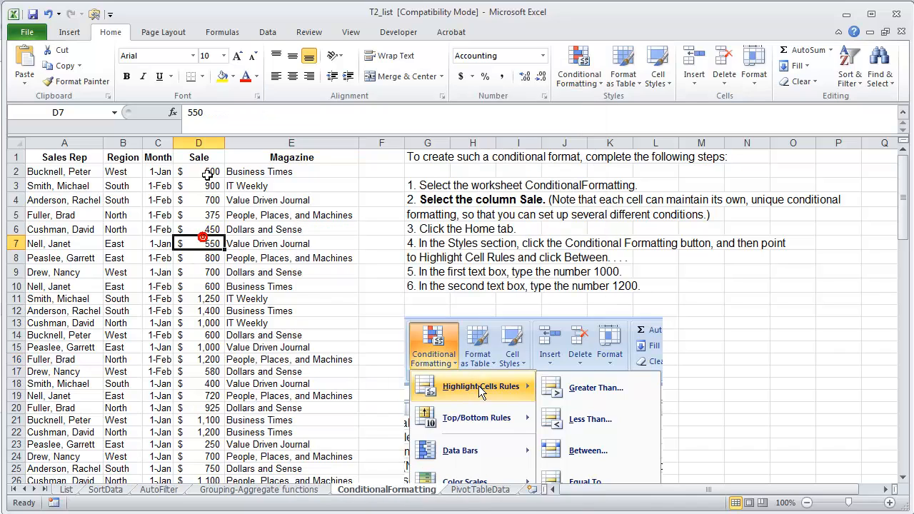
# Apply light blue gradient-fill data bars to the entire Sale column and widen the column
pyautogui.click(198, 143)
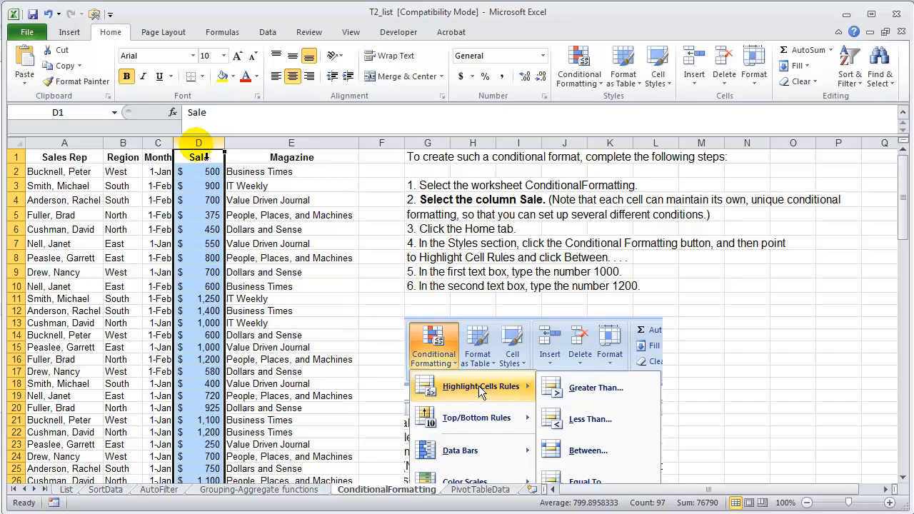
pyautogui.click(207, 229)
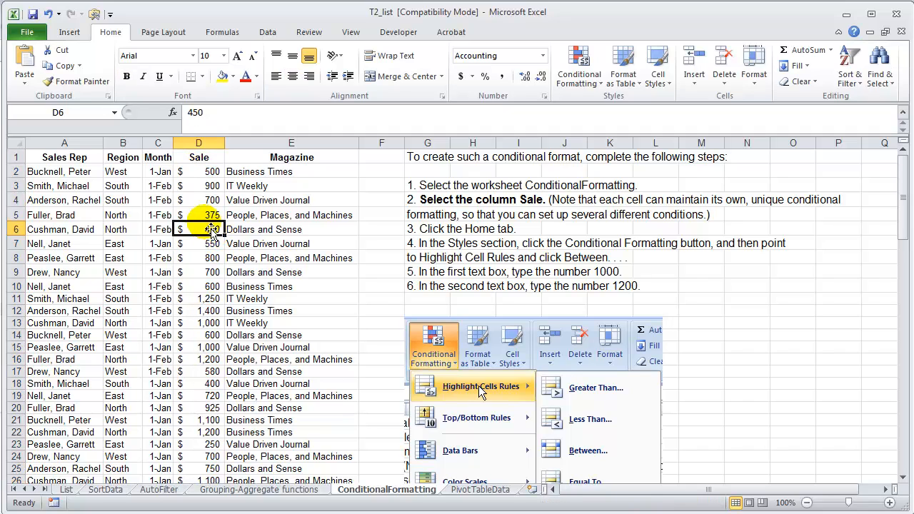
pyautogui.click(209, 160)
pyautogui.hotkey('ctrl', 'shift', 'Down')
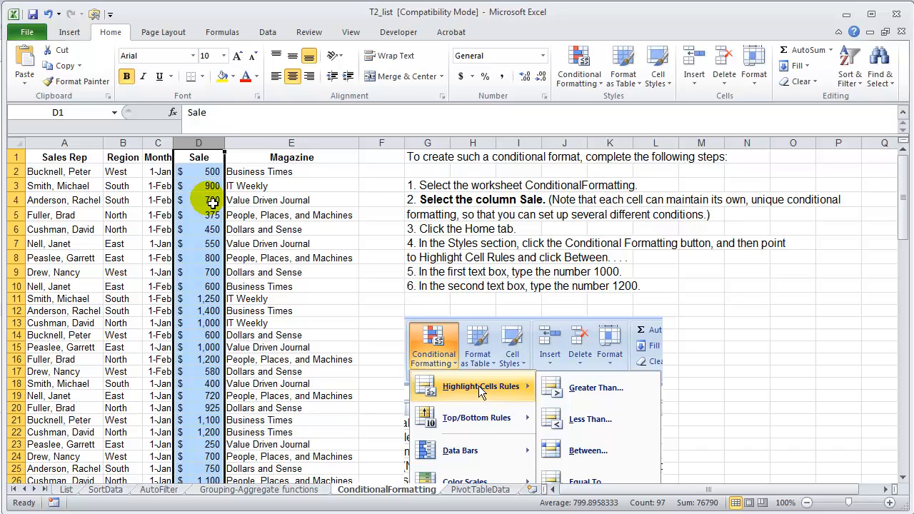
pyautogui.click(574, 78)
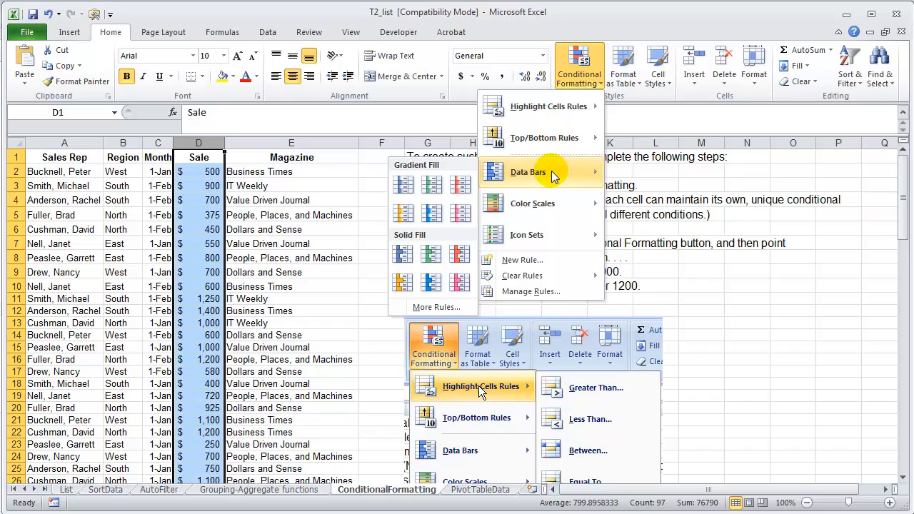
pyautogui.click(434, 216)
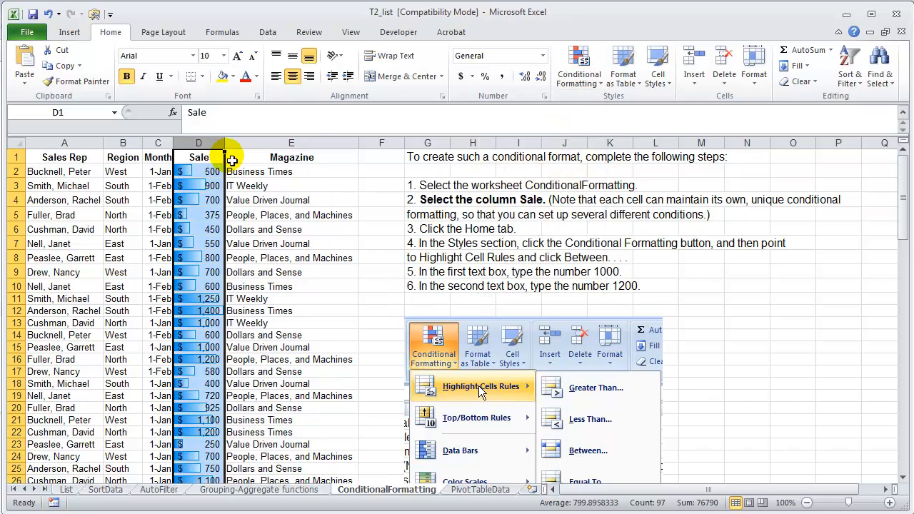
pyautogui.moveTo(224, 143); pyautogui.dragTo(305, 152)
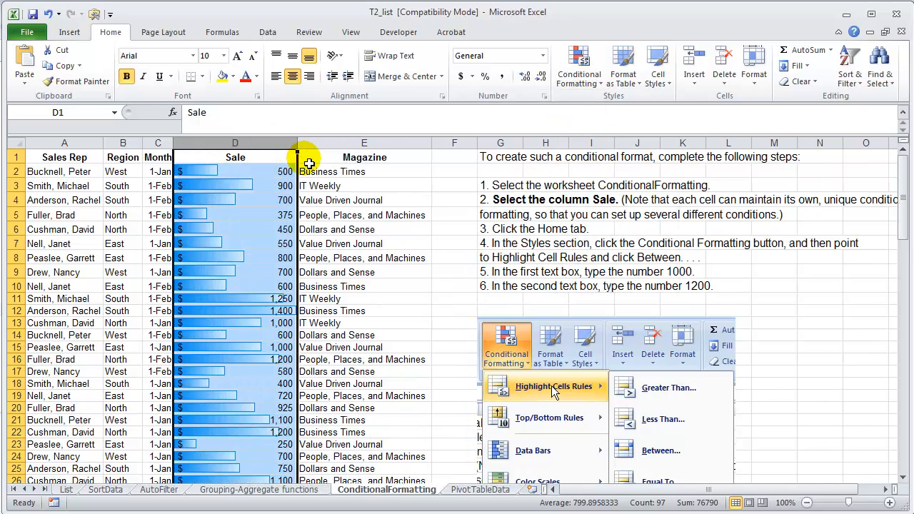
pyautogui.click(357, 202)
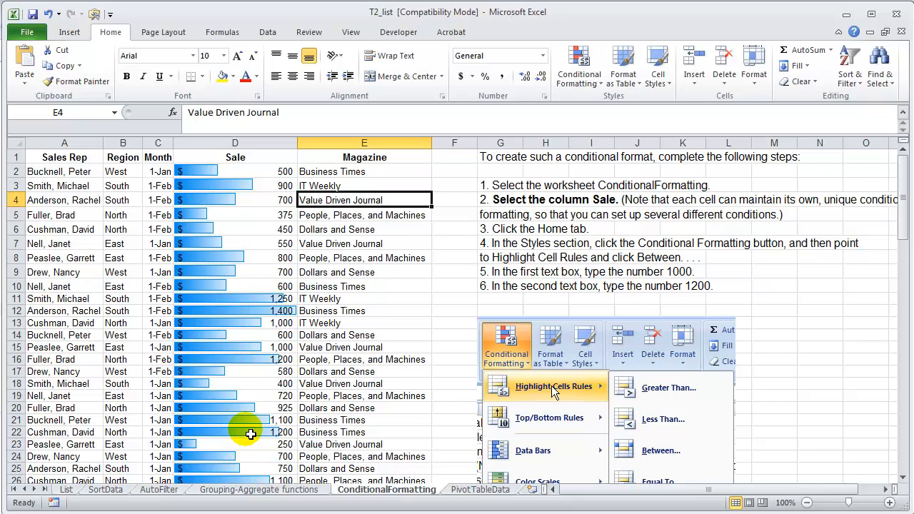
# Clear the conditional formatting rules from the Sale column
pyautogui.click(251, 142)
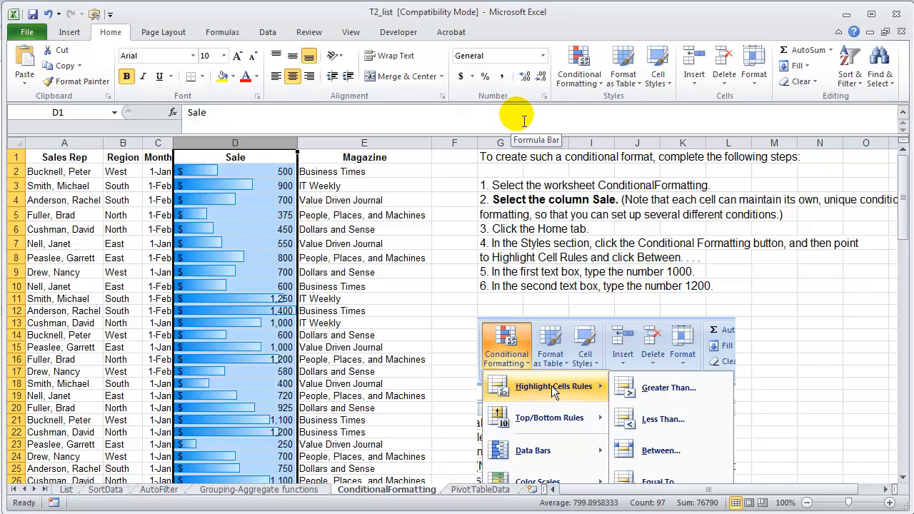
pyautogui.click(584, 84)
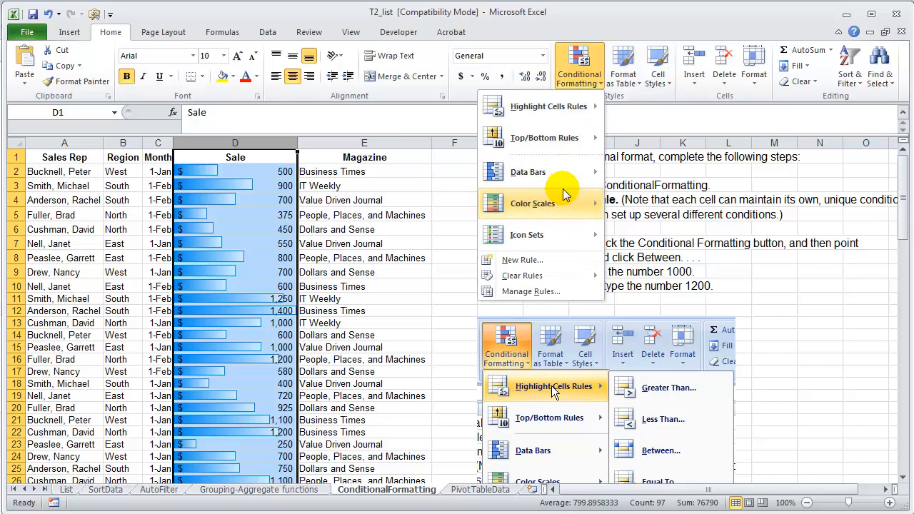
pyautogui.moveTo(565, 203)
pyautogui.moveTo(565, 171)
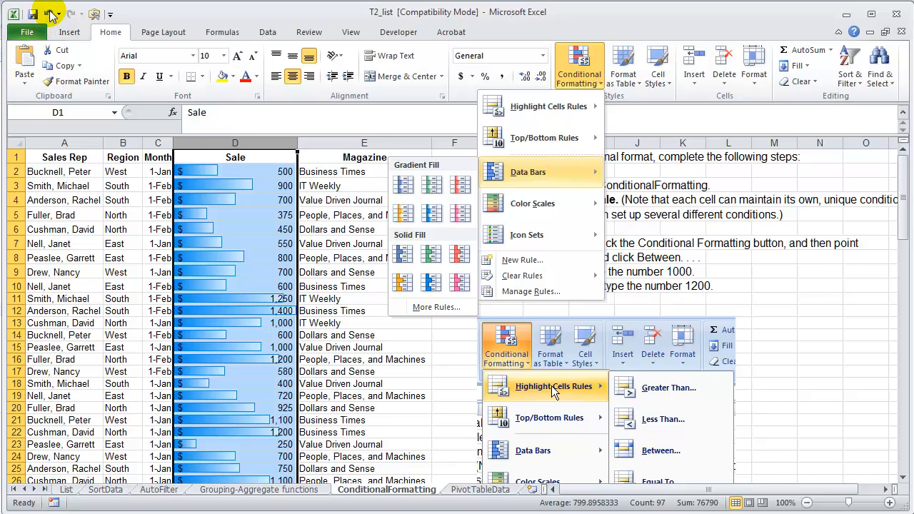
pyautogui.moveTo(526, 281)
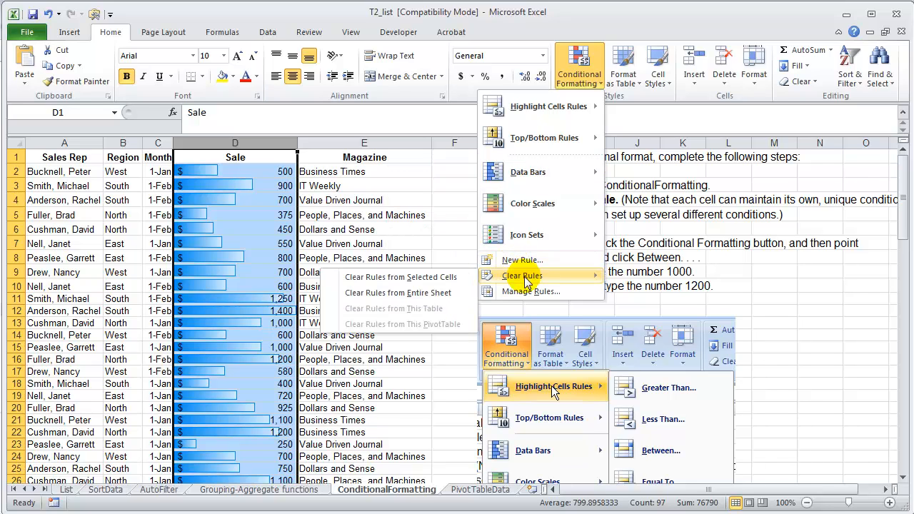
pyautogui.click(453, 293)
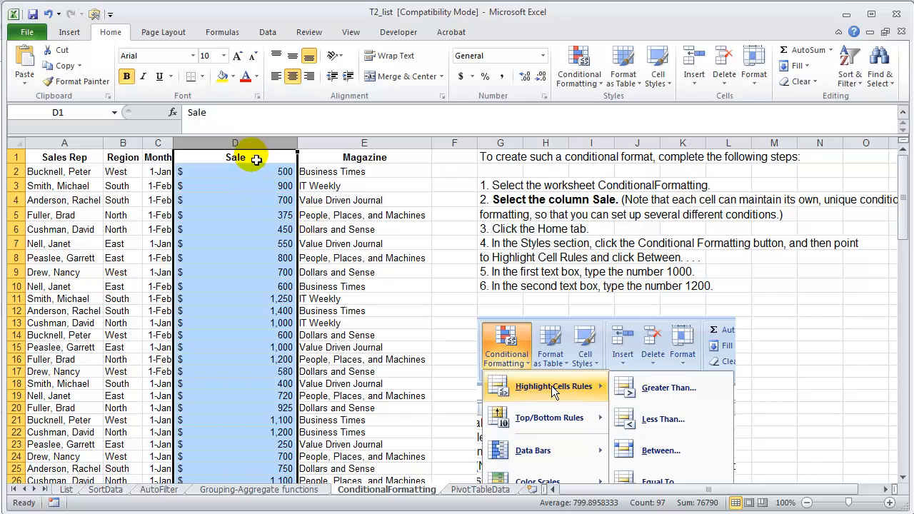
# Narrow the Sale column, keeping it wide enough for all its amounts
pyautogui.moveTo(298, 144); pyautogui.dragTo(264, 143)
pyautogui.click(239, 300)
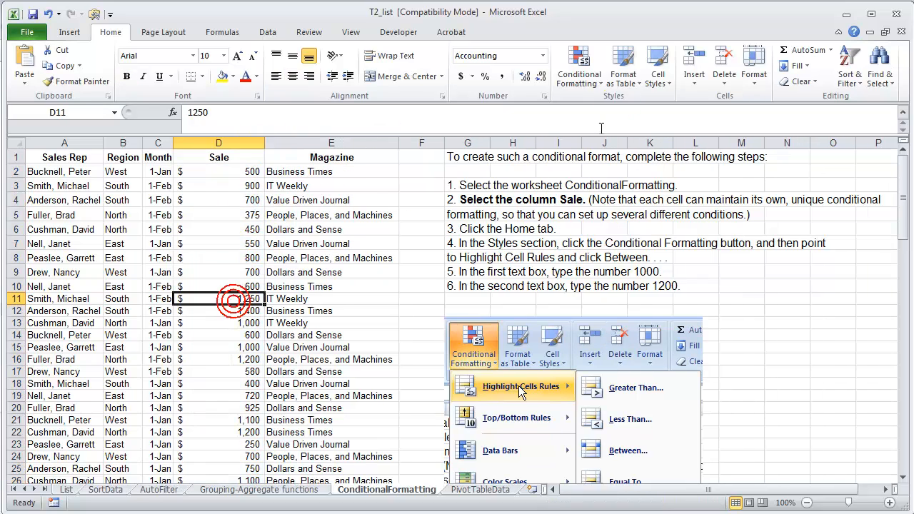
# Highlight Sale column values greater than 999 using Green Fill with Dark Green Text, and look over the formatted amounts
pyautogui.click(246, 142)
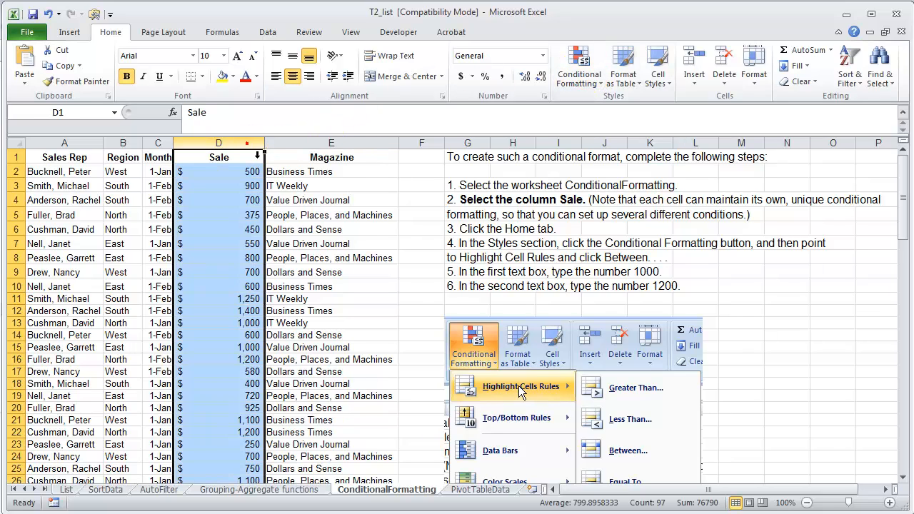
pyautogui.click(579, 71)
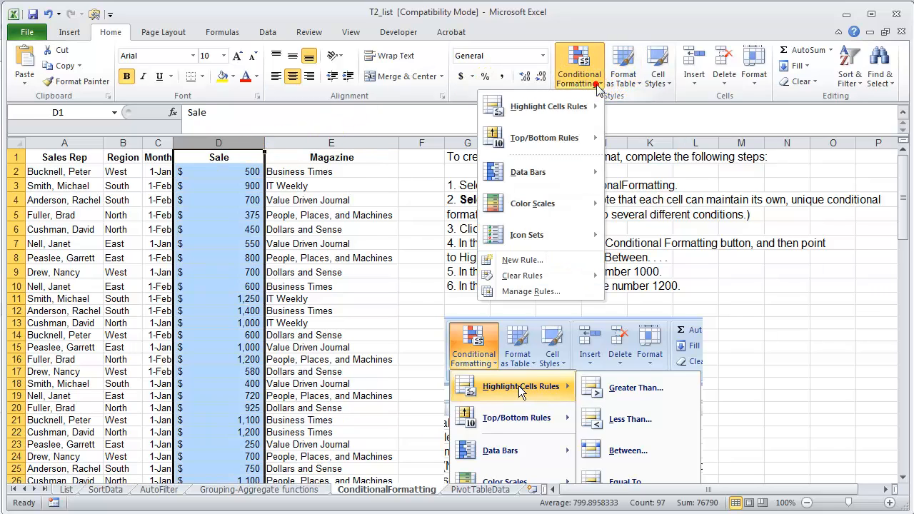
pyautogui.moveTo(571, 117)
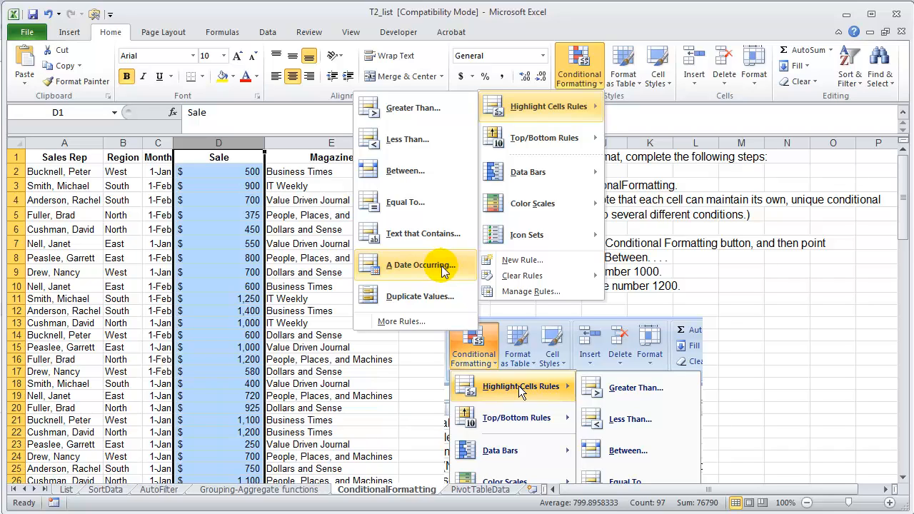
pyautogui.click(436, 112)
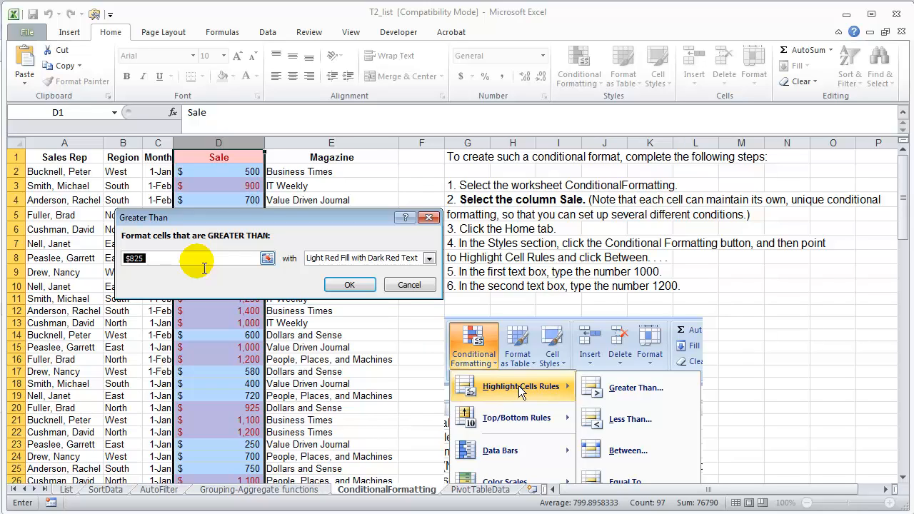
pyautogui.write('999')
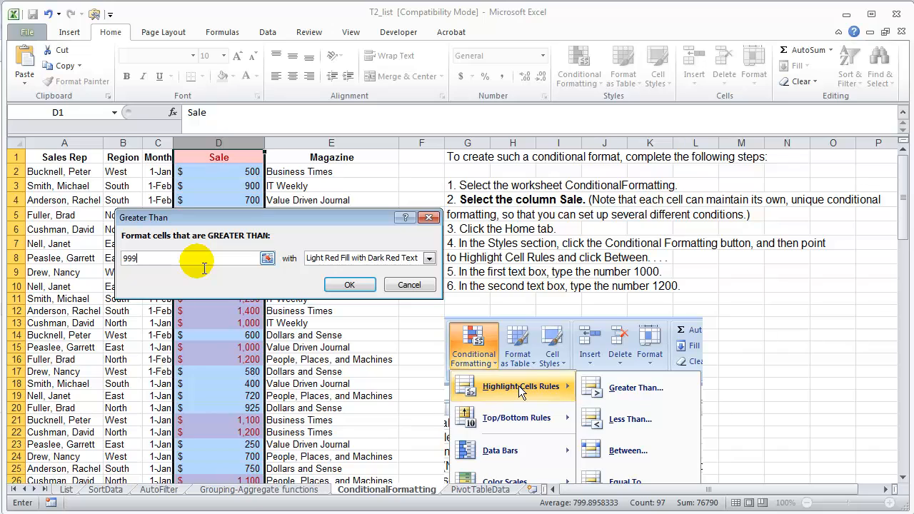
pyautogui.click(429, 257)
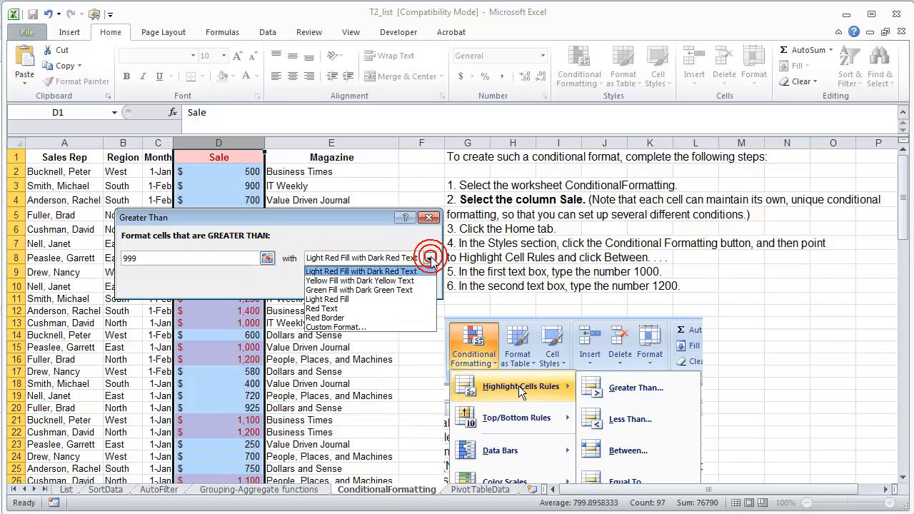
pyautogui.click(395, 290)
pyautogui.click(350, 285)
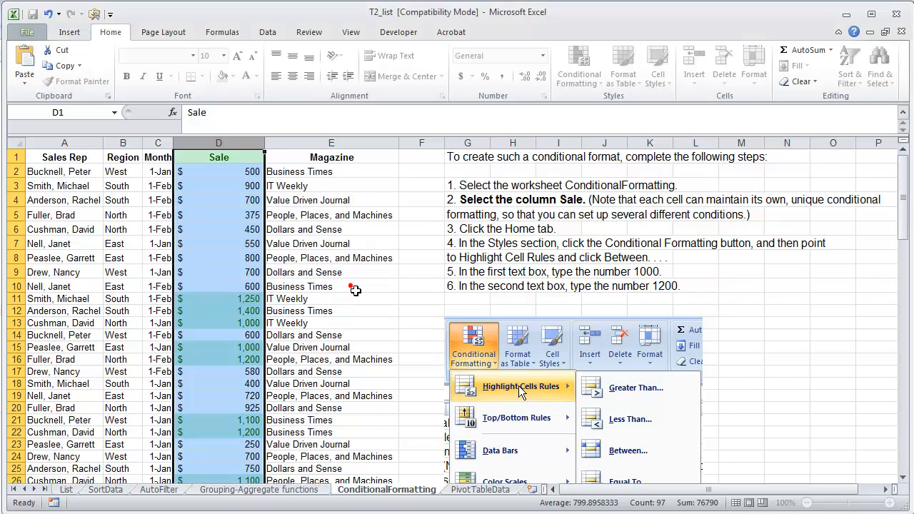
pyautogui.click(316, 258)
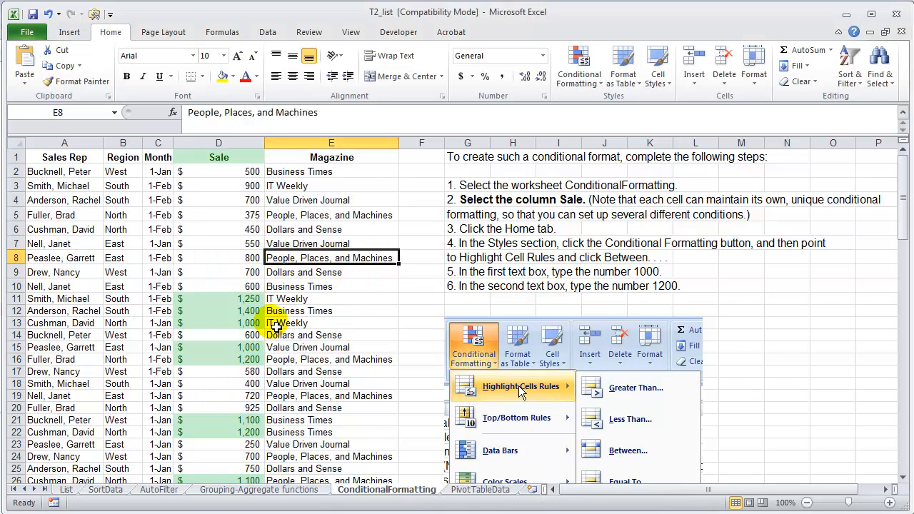
pyautogui.moveTo(233, 306); pyautogui.dragTo(241, 367)
pyautogui.click(245, 347)
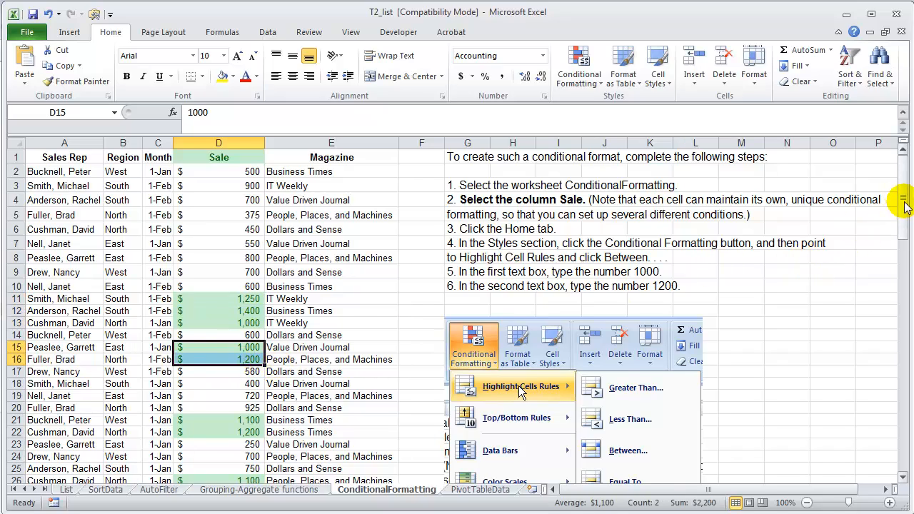
pyautogui.moveTo(901, 207); pyautogui.dragTo(884, 150)
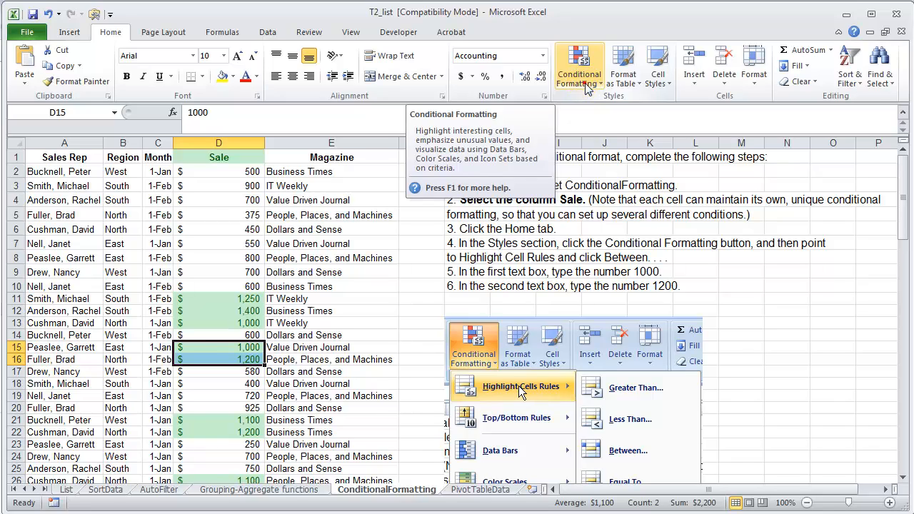
# Clear the conditional formatting rules from the entire sheet
pyautogui.click(584, 92)
pyautogui.moveTo(544, 275)
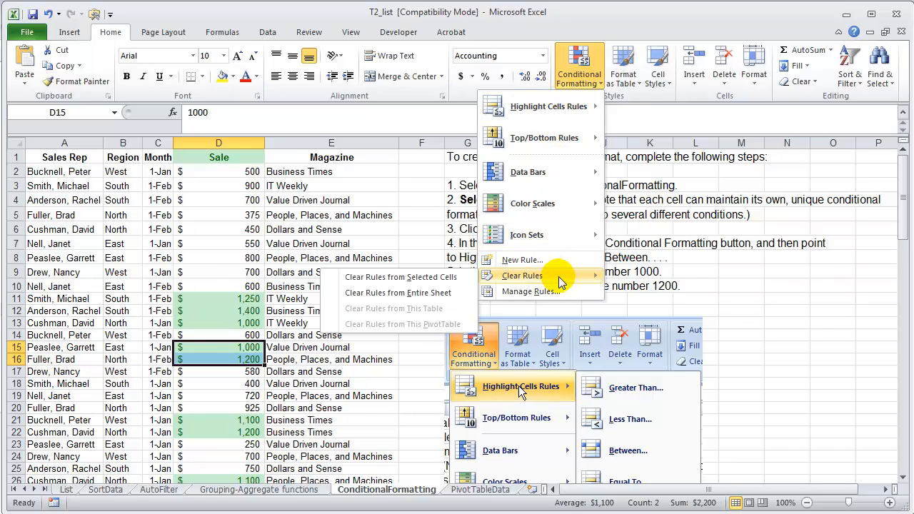
pyautogui.click(444, 300)
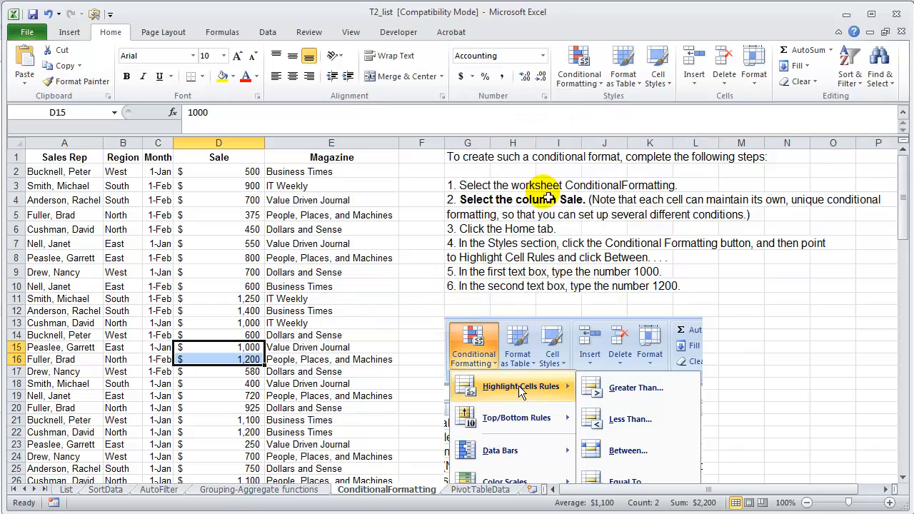
pyautogui.click(584, 84)
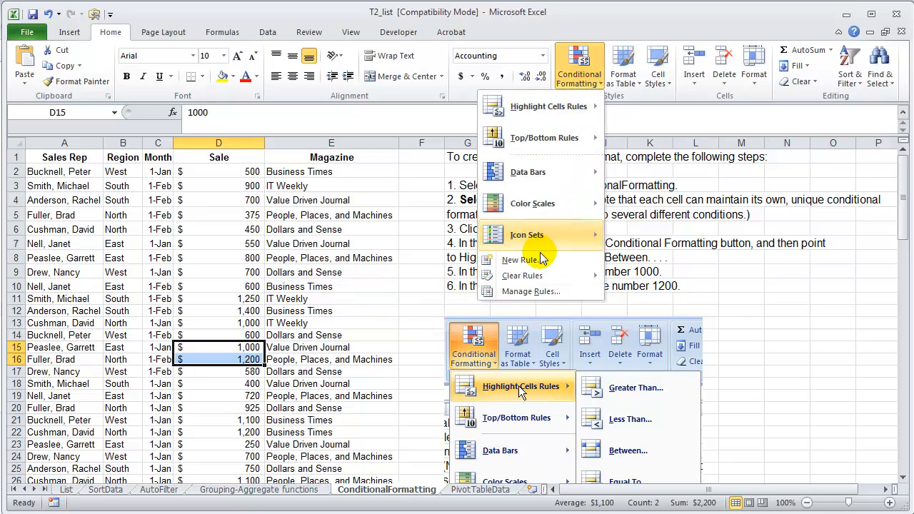
pyautogui.moveTo(554, 241)
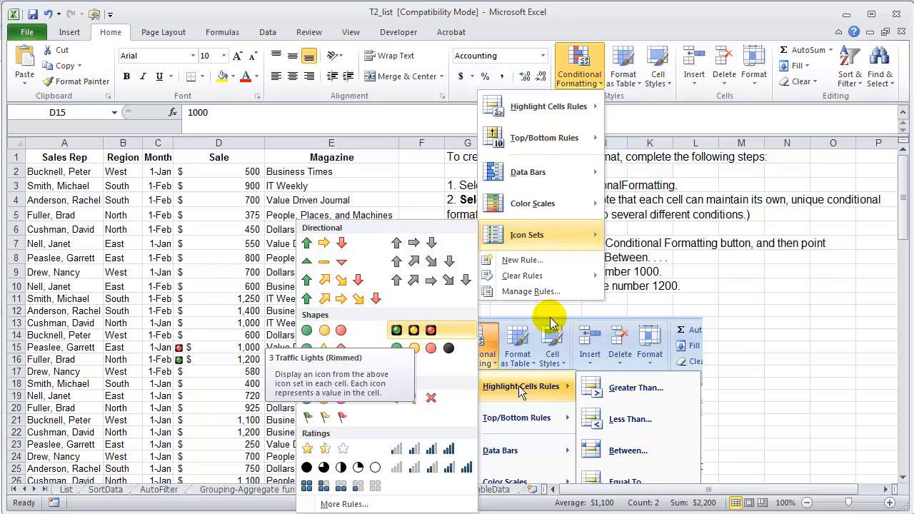
pyautogui.click(750, 293)
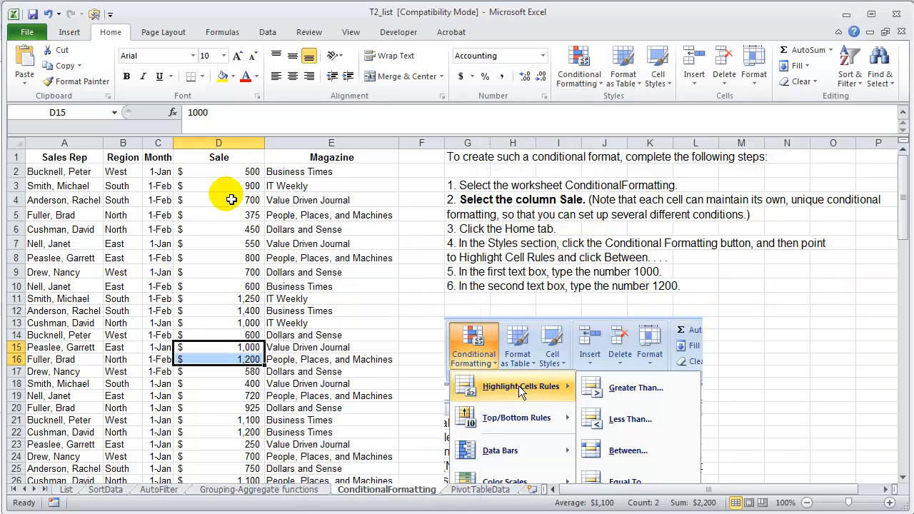
pyautogui.click(211, 242)
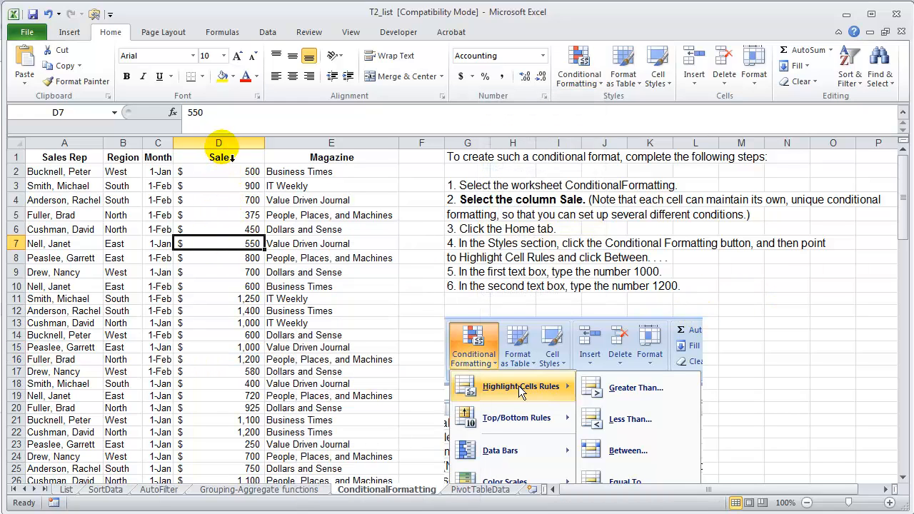
# Apply the 3 Traffic Lights (Rimmed) icon set to the entire Sale column
pyautogui.click(218, 142)
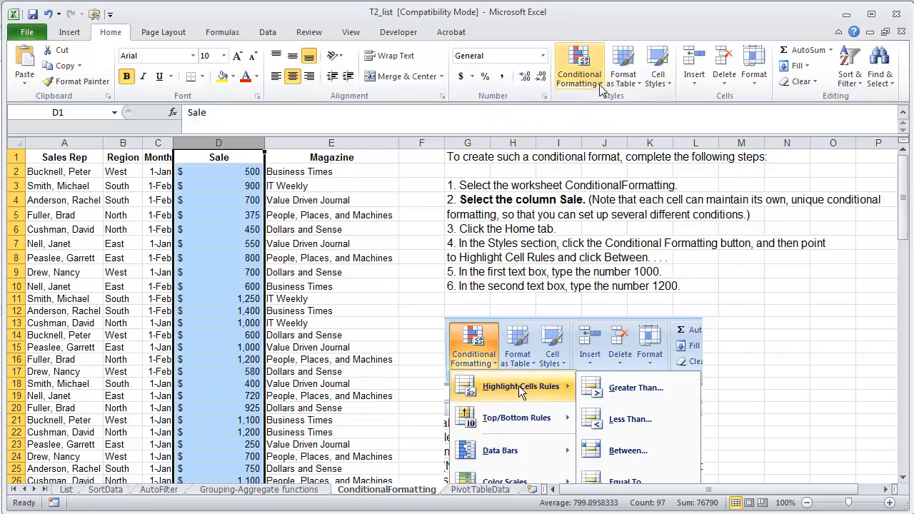
pyautogui.click(579, 67)
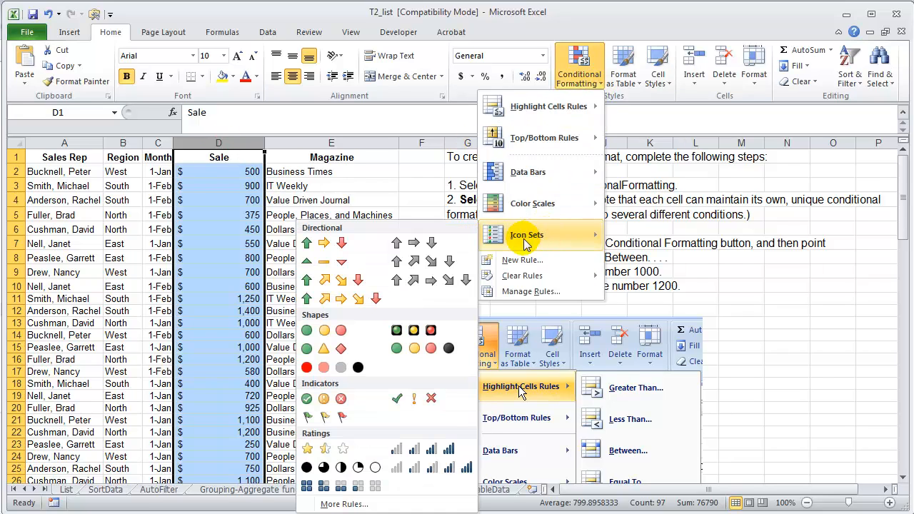
pyautogui.click(413, 330)
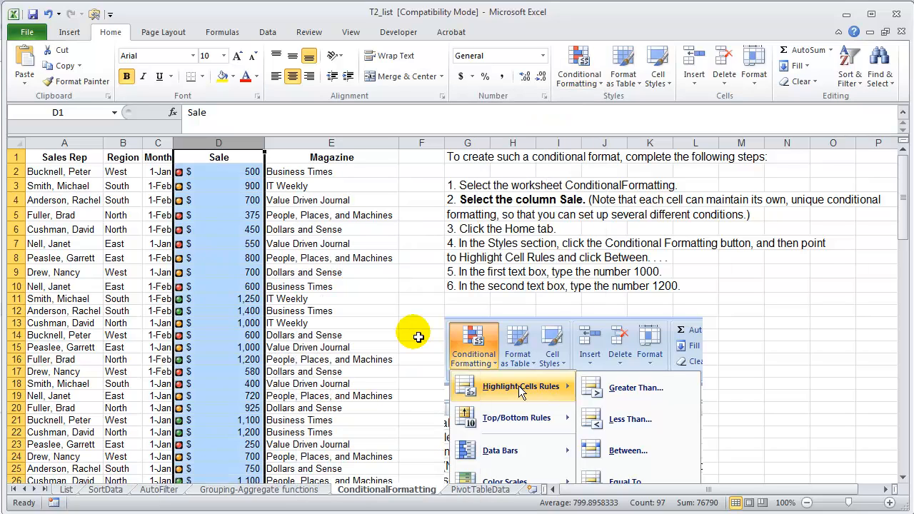
pyautogui.click(579, 68)
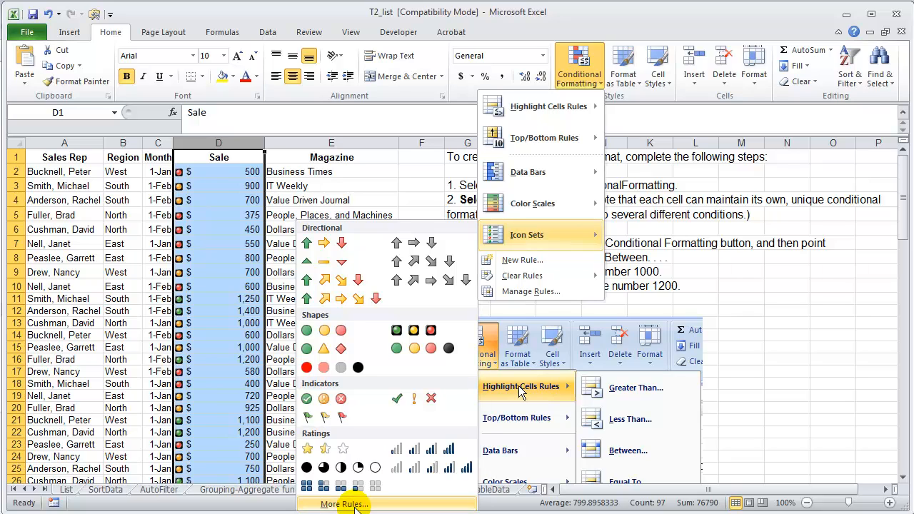
pyautogui.click(345, 504)
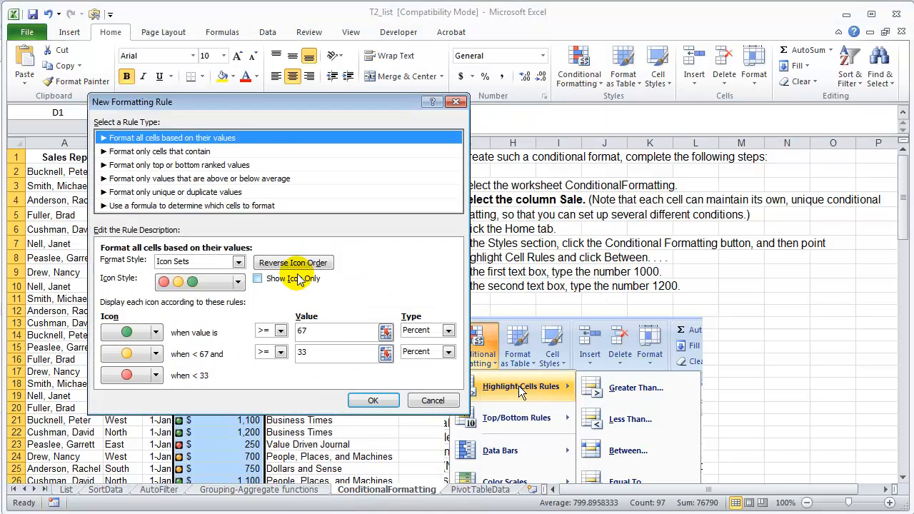
pyautogui.moveTo(258, 106); pyautogui.dragTo(422, 109)
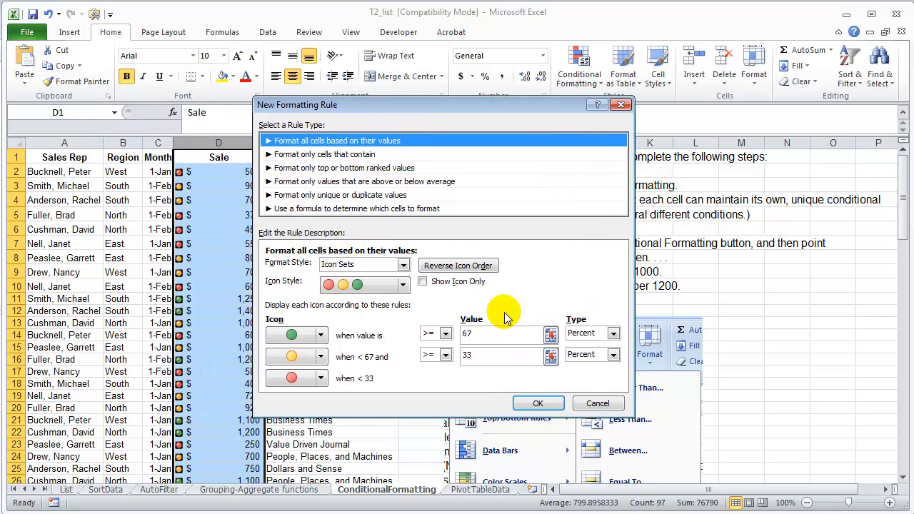
pyautogui.click(591, 406)
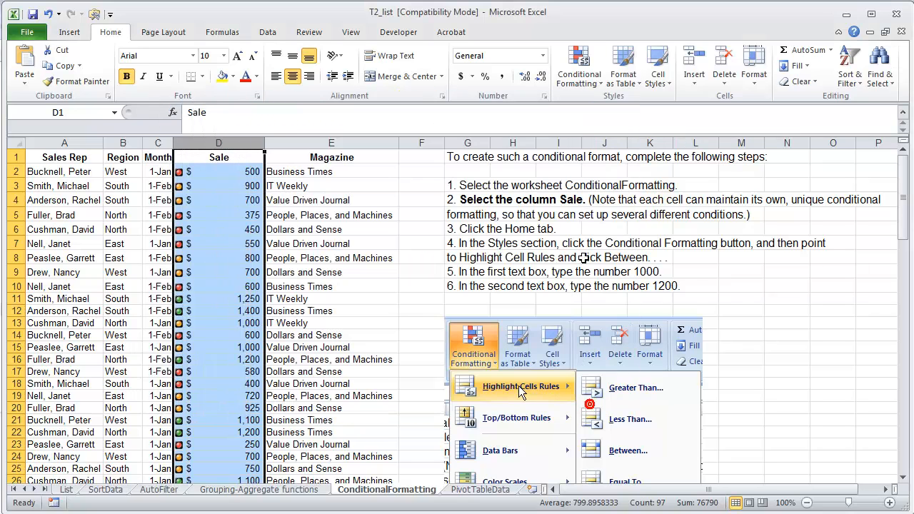
# Remove the traffic light icons by clearing all conditional formatting rules from the sheet
pyautogui.click(583, 80)
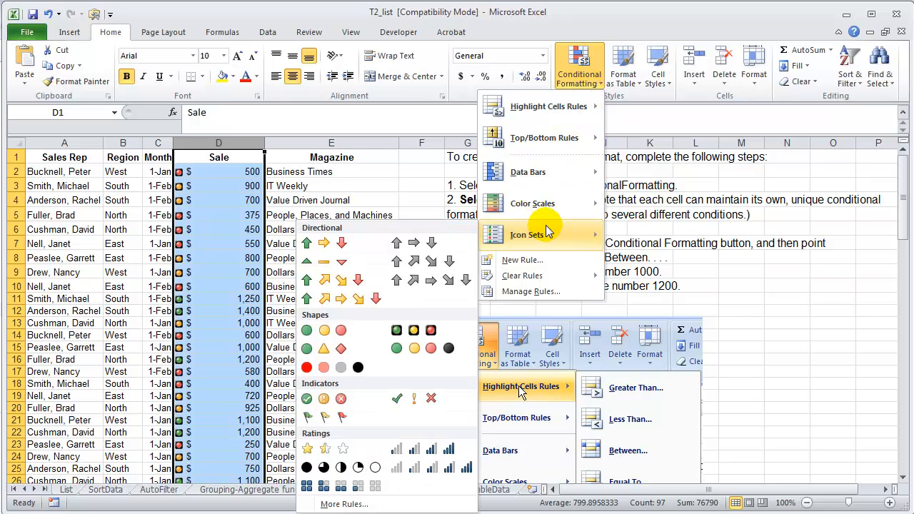
pyautogui.moveTo(553, 281)
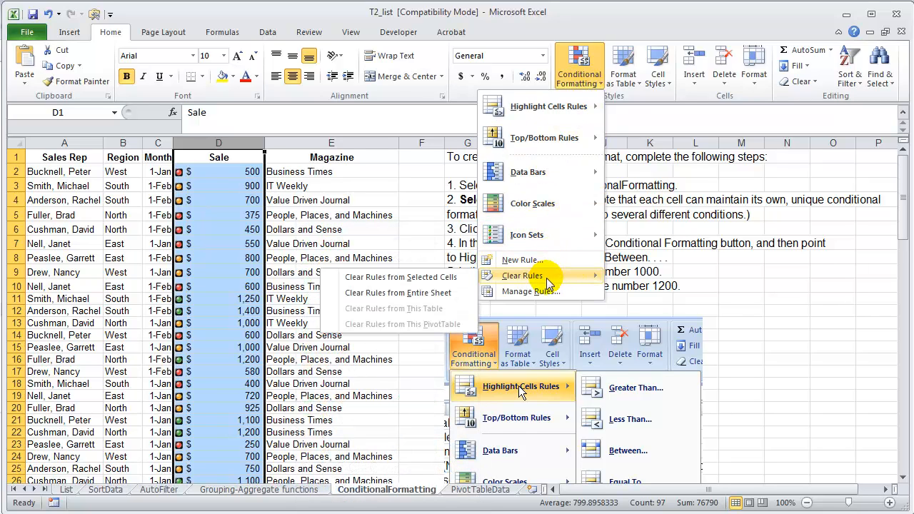
pyautogui.click(431, 293)
# Start a custom icon set rule for the Sale column with the 3 Traffic Lights (Unrimmed) icon style
pyautogui.click(579, 71)
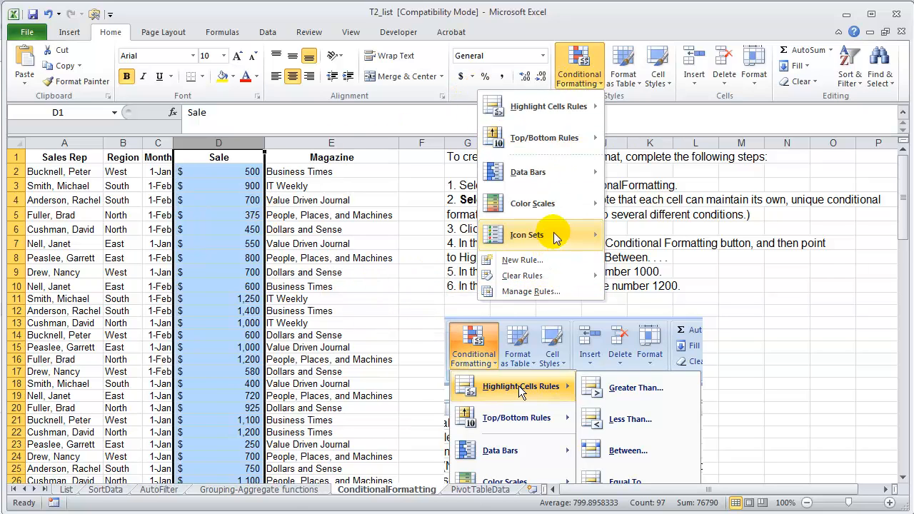
pyautogui.moveTo(555, 238)
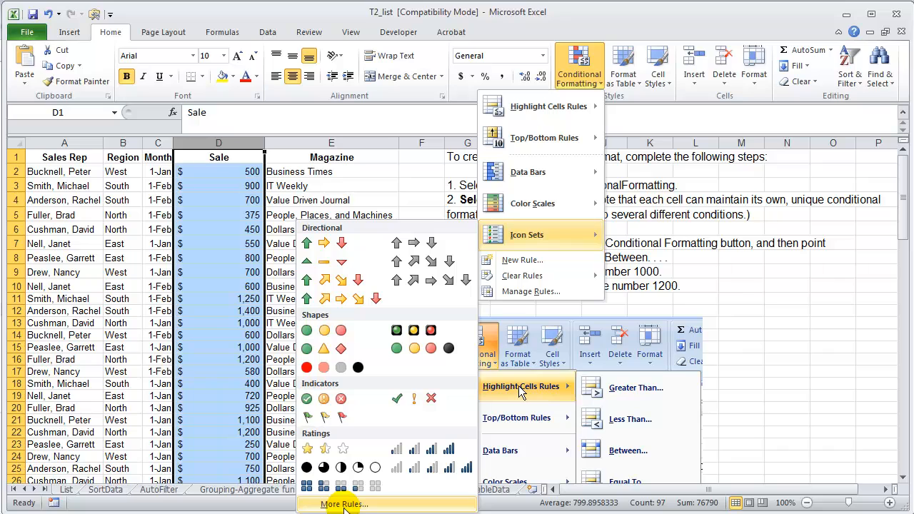
pyautogui.click(343, 504)
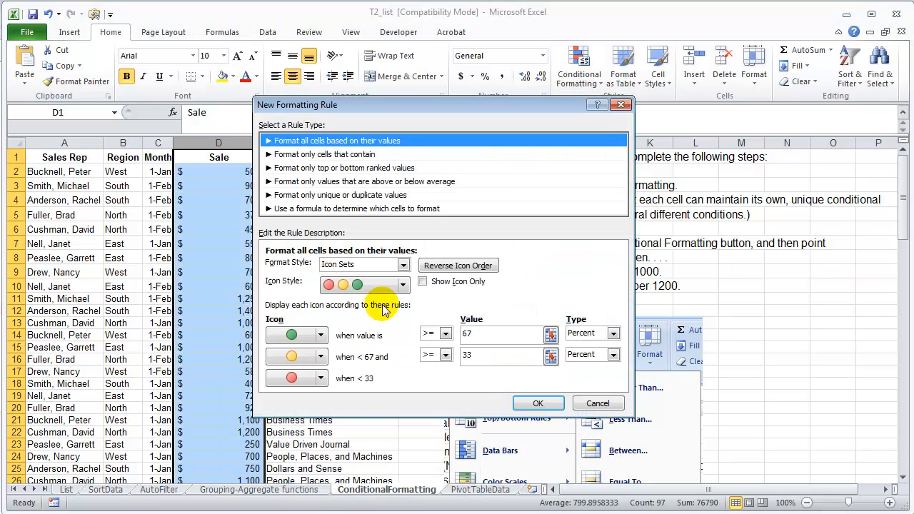
pyautogui.click(403, 285)
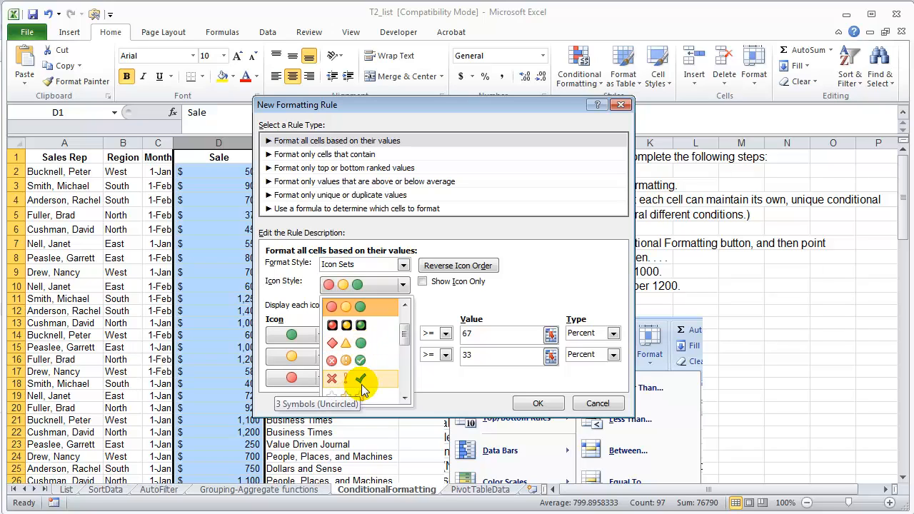
pyautogui.click(359, 308)
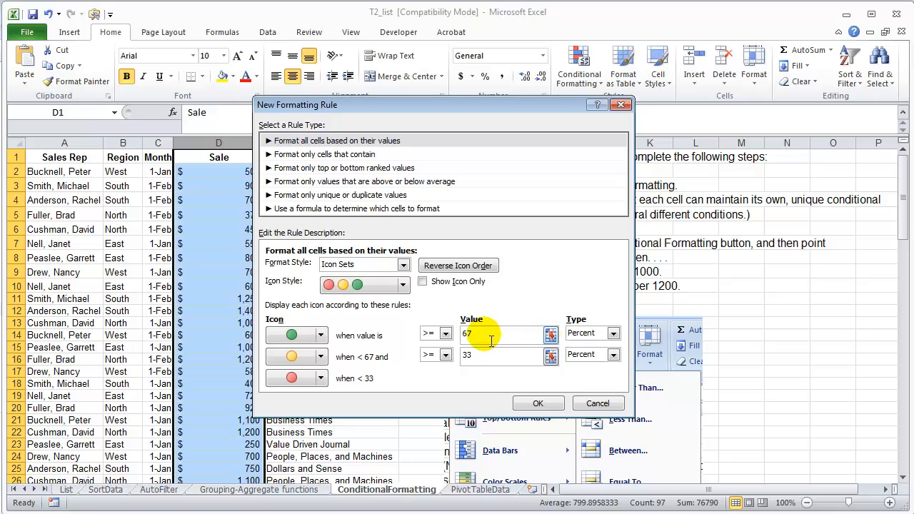
# Set the green icon's threshold to 80 percent and the yellow icon's to 20 percent, and apply the rule
pyautogui.moveTo(488, 335); pyautogui.dragTo(444, 334)
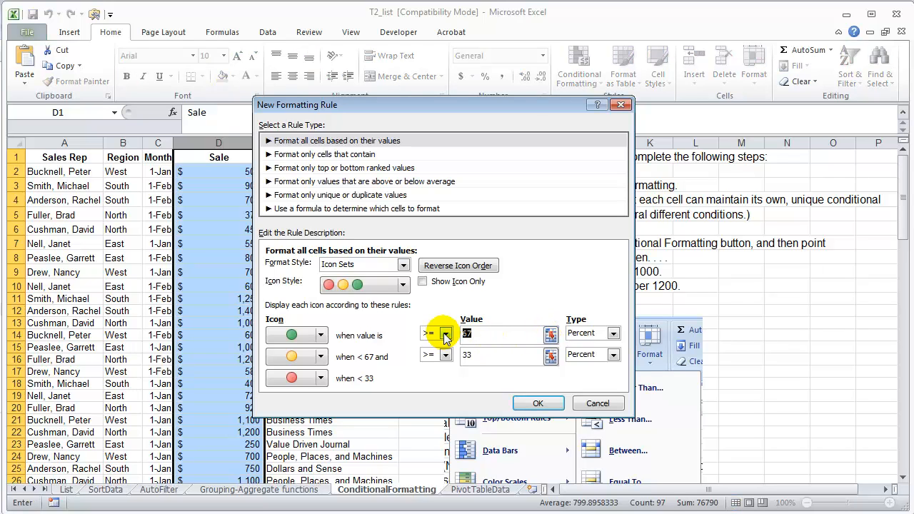
pyautogui.write('80')
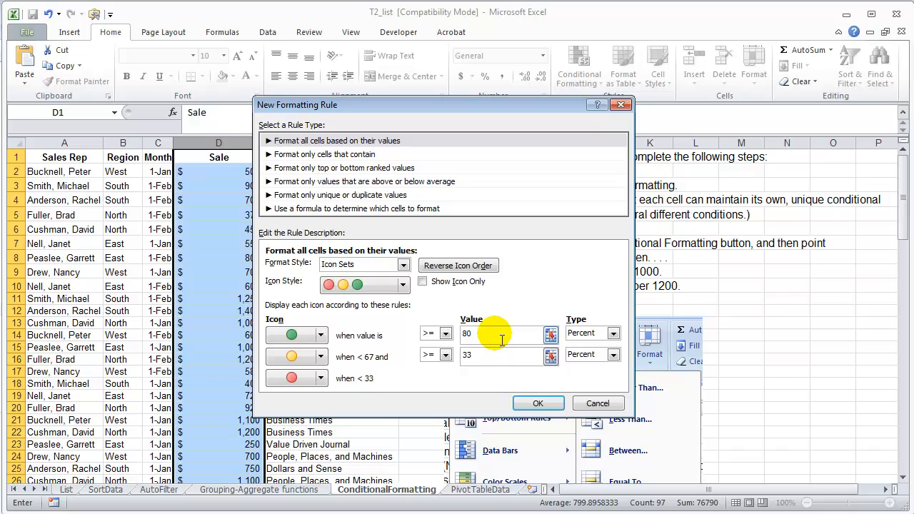
pyautogui.doubleClick(464, 356)
pyautogui.write('20')
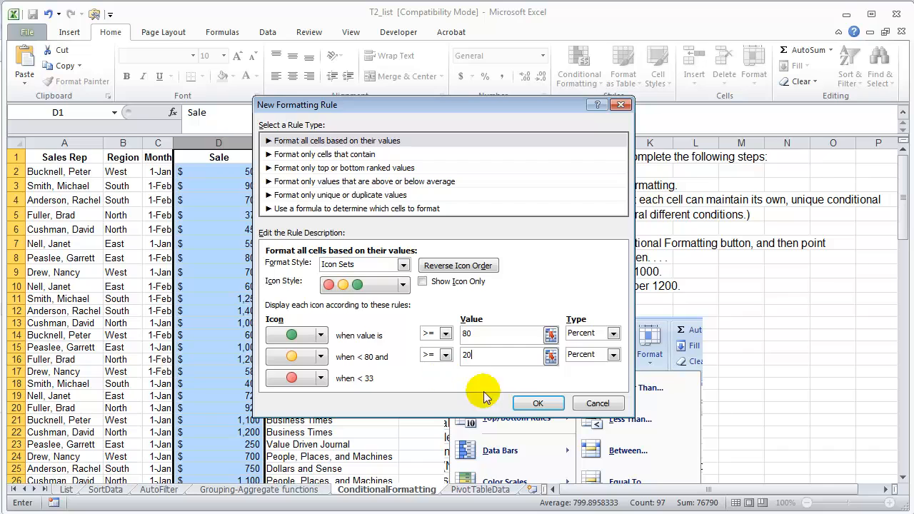
pyautogui.click(540, 403)
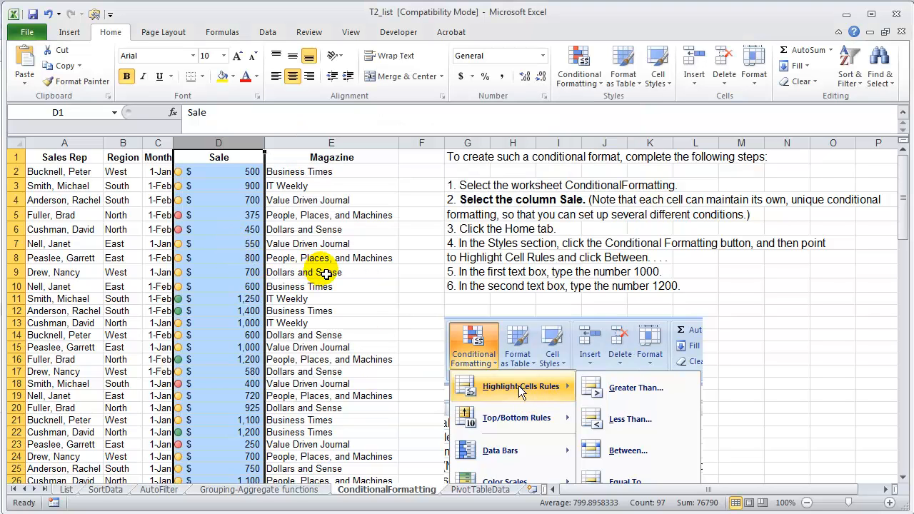
pyautogui.click(314, 271)
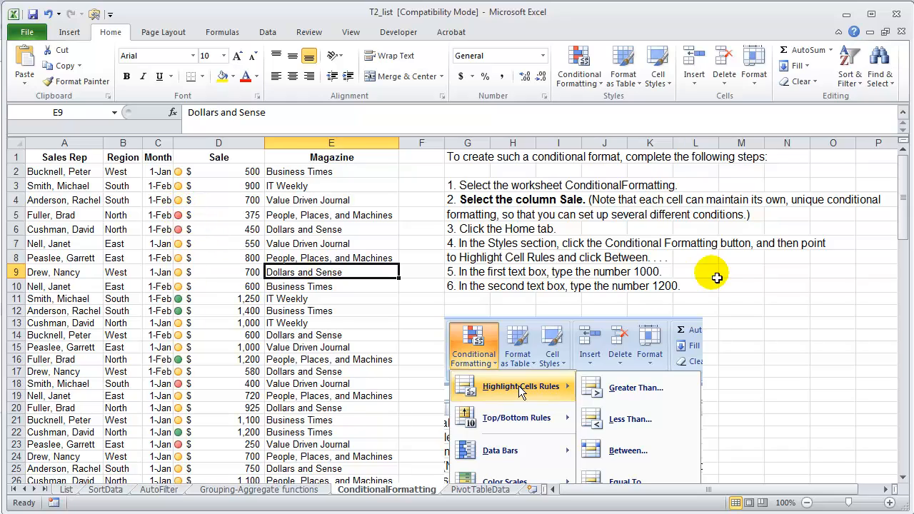
# Examine the traffic light icons down the Sale column, including the row 50 record with its red icon
pyautogui.moveTo(898, 197); pyautogui.dragTo(718, 302)
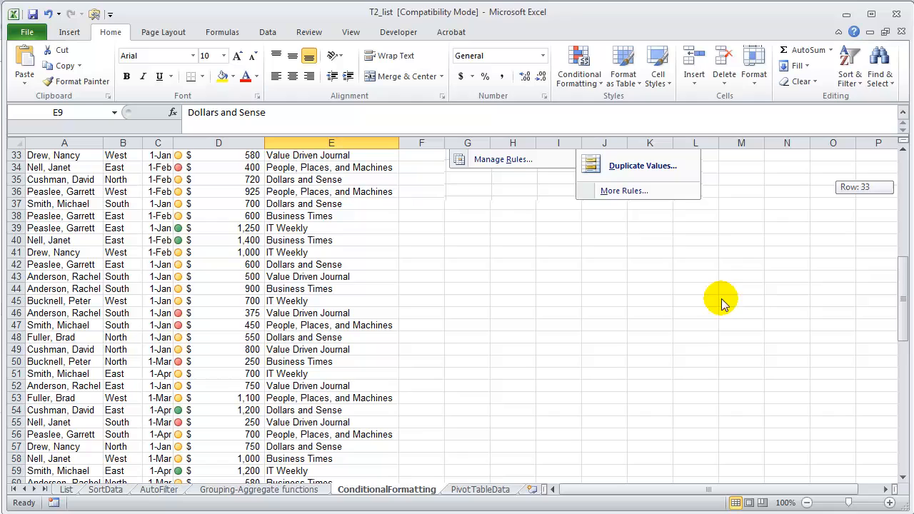
pyautogui.click(68, 374)
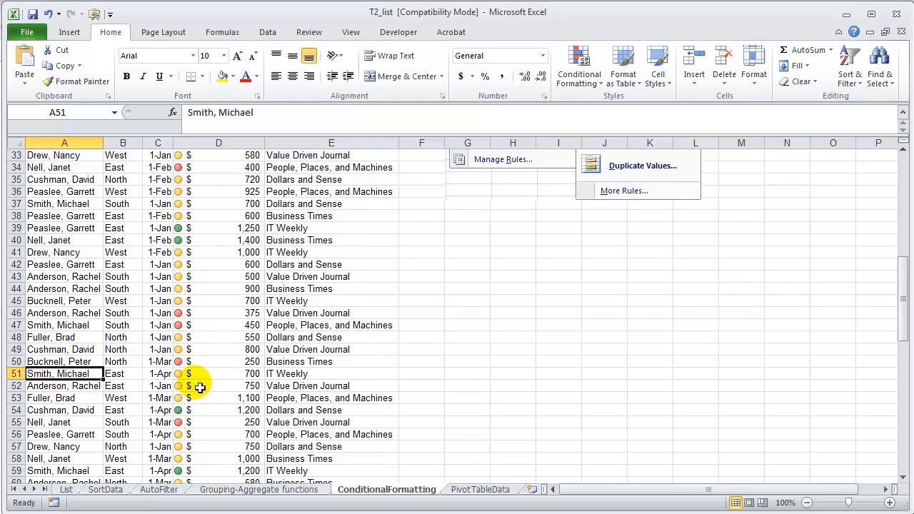
pyautogui.click(83, 363)
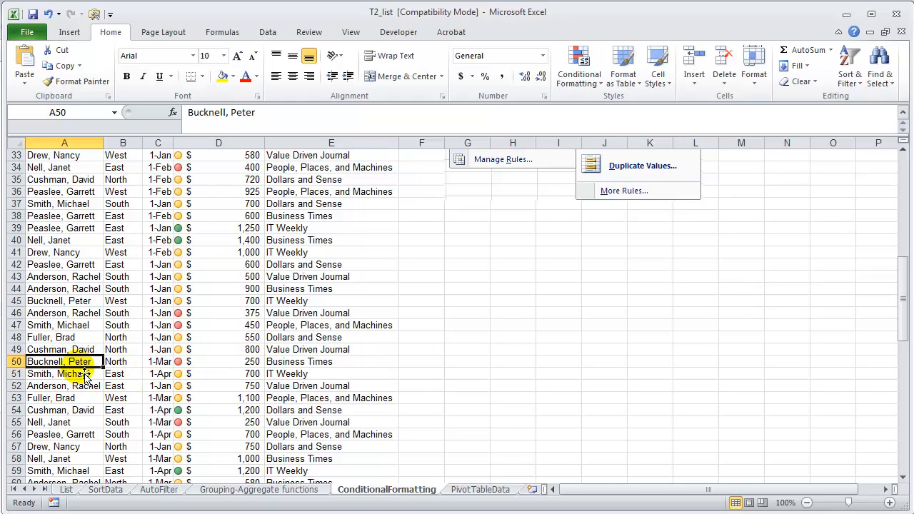
pyautogui.click(15, 361)
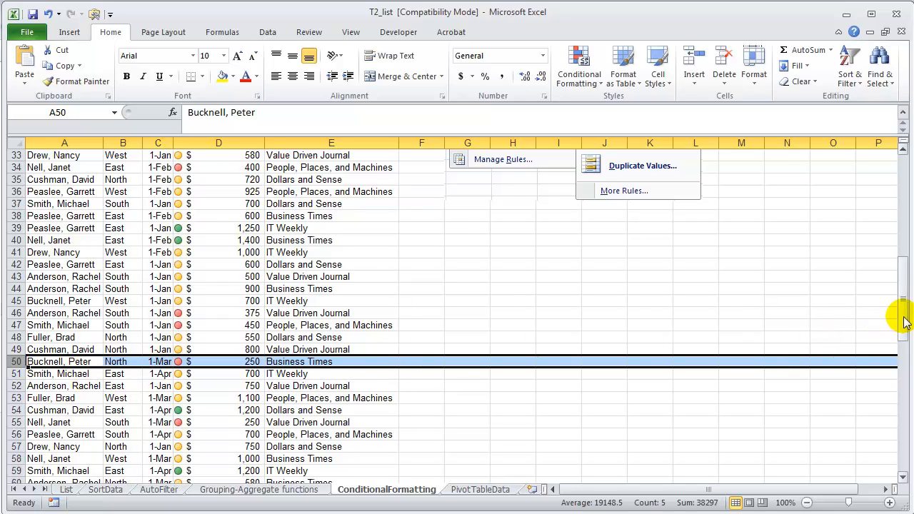
pyautogui.moveTo(901, 312); pyautogui.dragTo(900, 178)
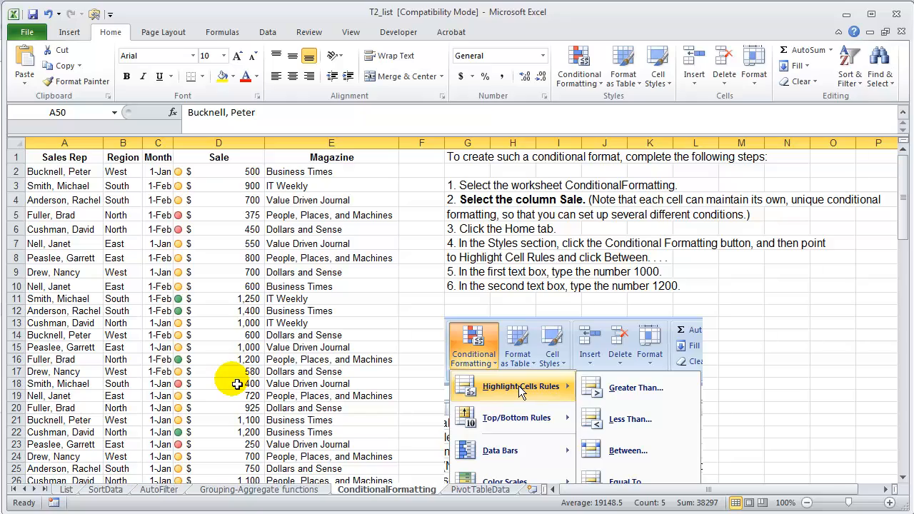
pyautogui.moveTo(903, 224); pyautogui.dragTo(901, 262)
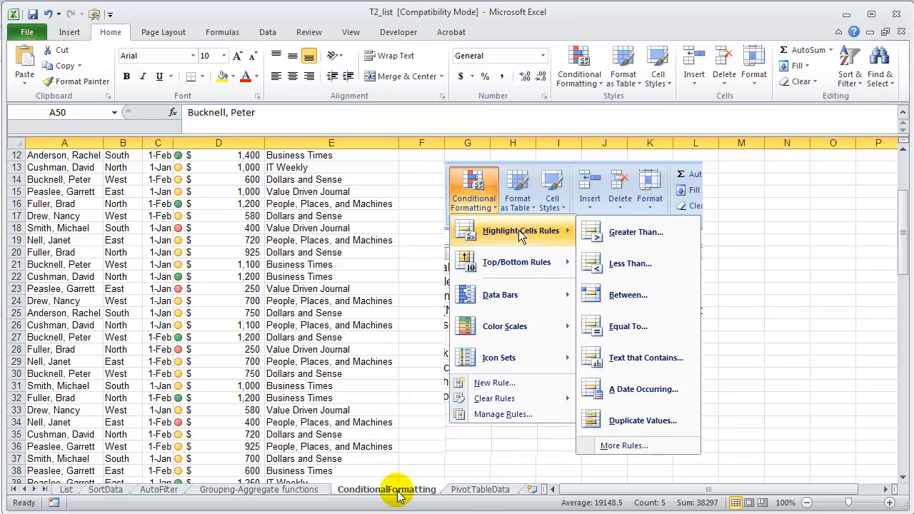
# Go to the PivotTableData worksheet and look over the list's column headers and records
pyautogui.click(477, 491)
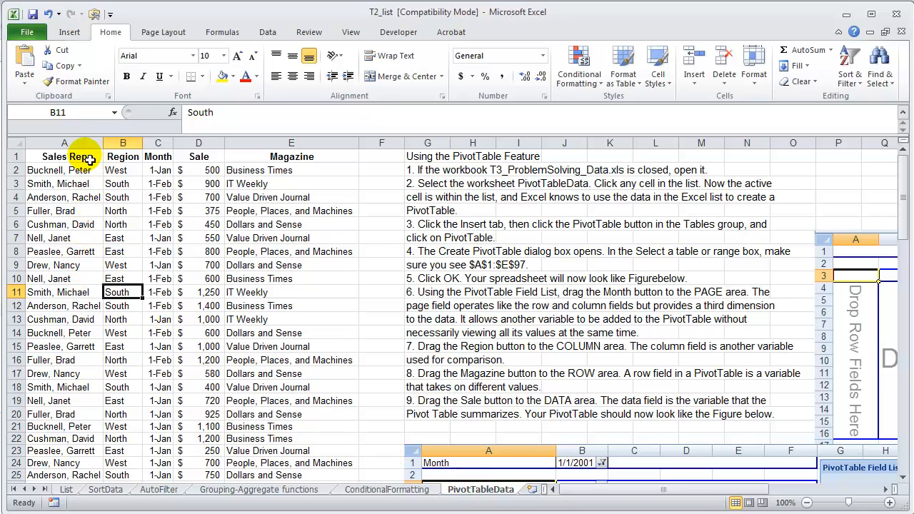
pyautogui.moveTo(72, 156); pyautogui.dragTo(303, 456)
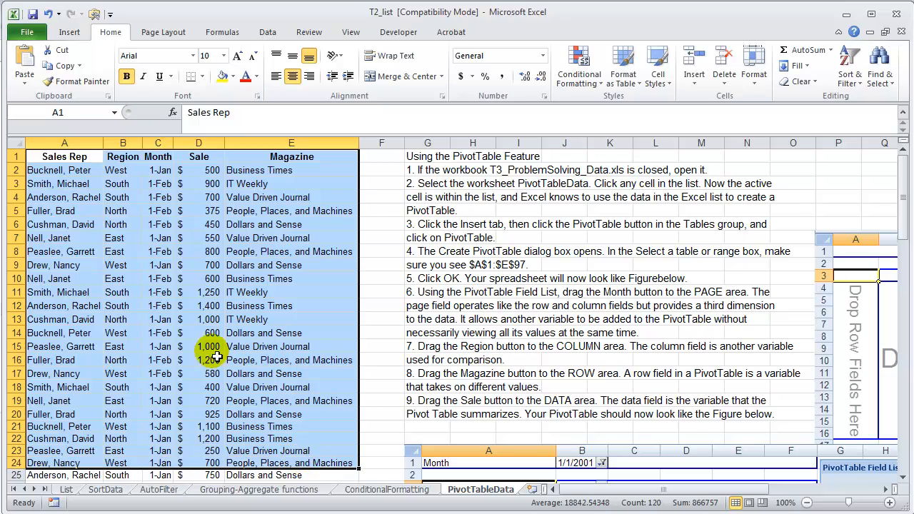
pyautogui.click(78, 159)
pyautogui.click(125, 157)
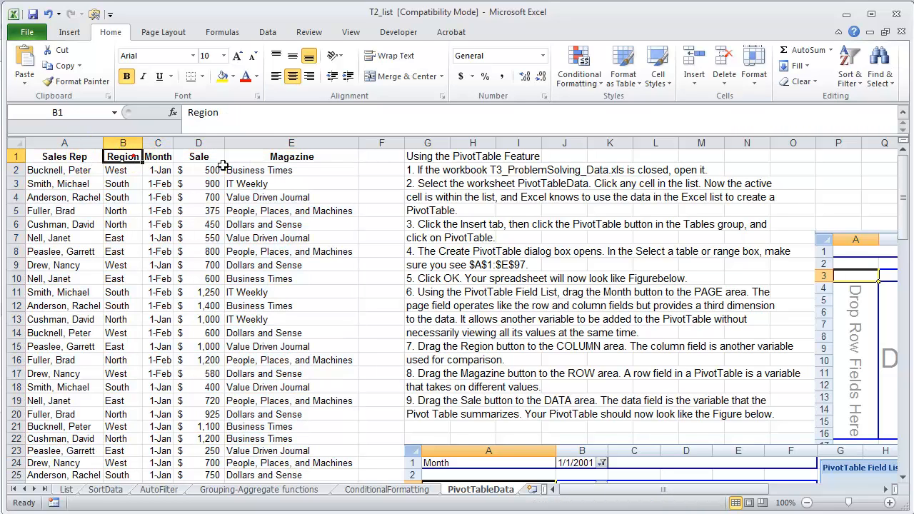
pyautogui.click(305, 160)
pyautogui.click(16, 183)
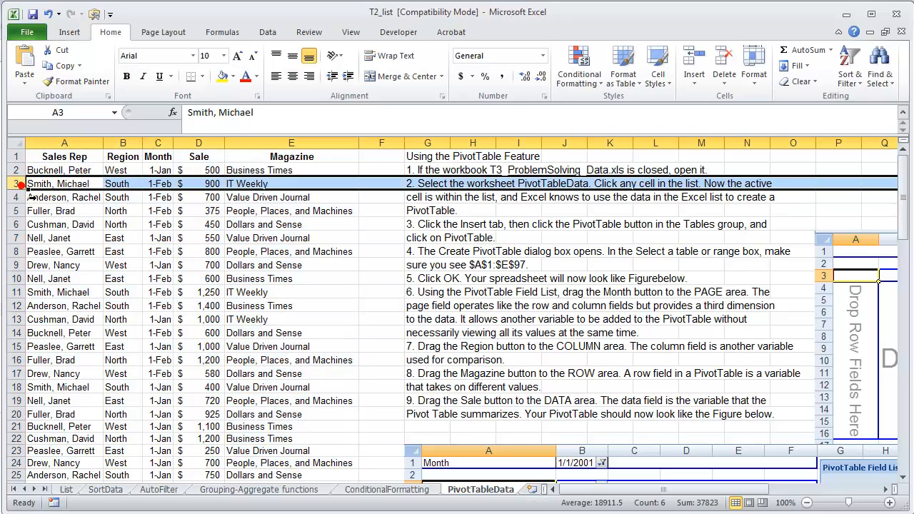
pyautogui.click(206, 158)
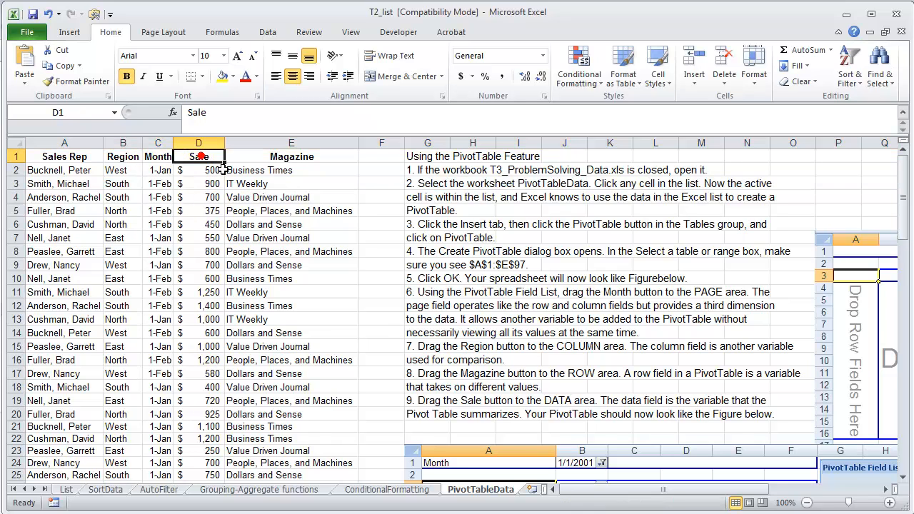
pyautogui.click(203, 143)
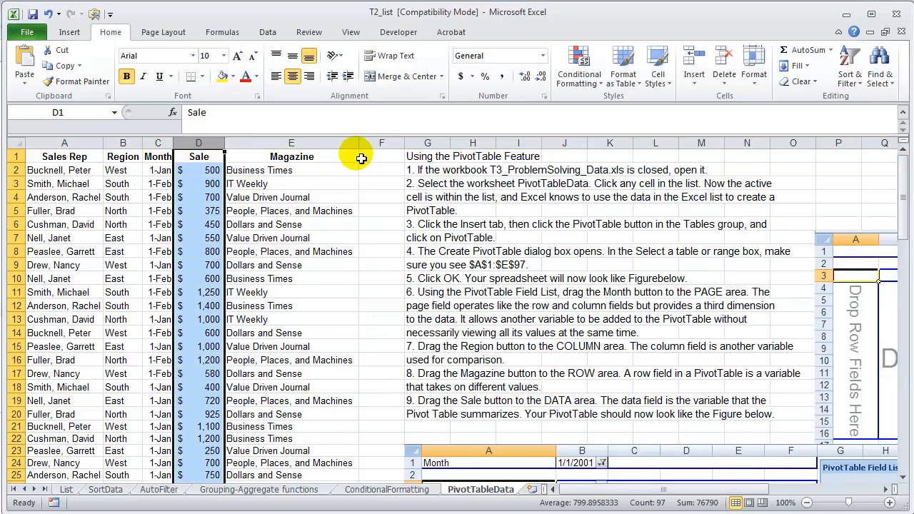
pyautogui.click(266, 33)
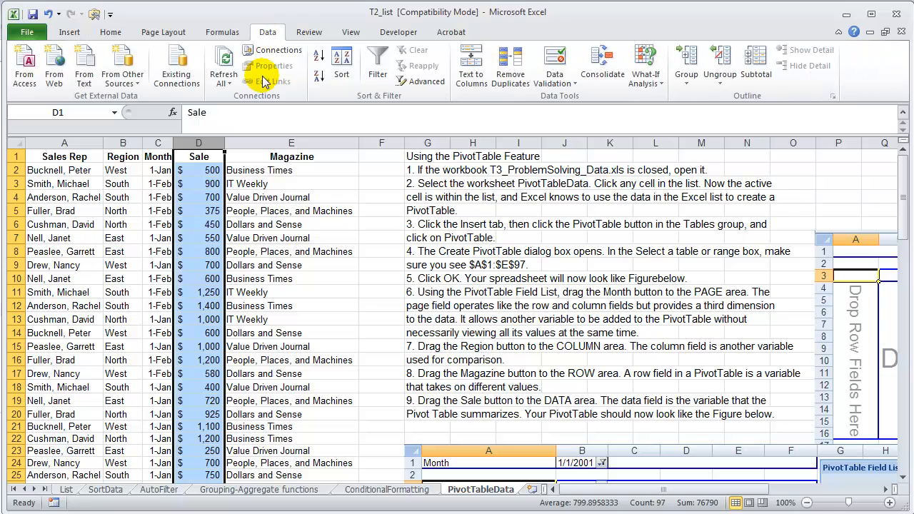
pyautogui.click(319, 78)
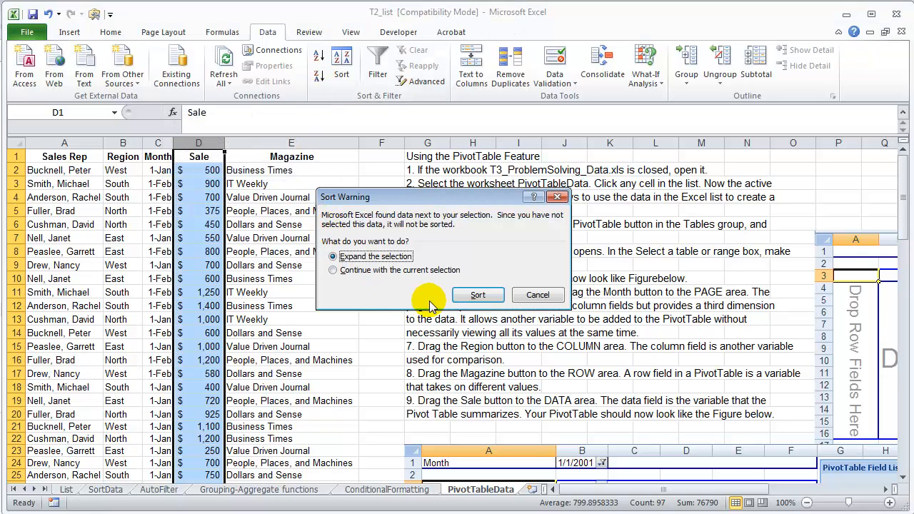
pyautogui.click(548, 298)
pyautogui.click(557, 292)
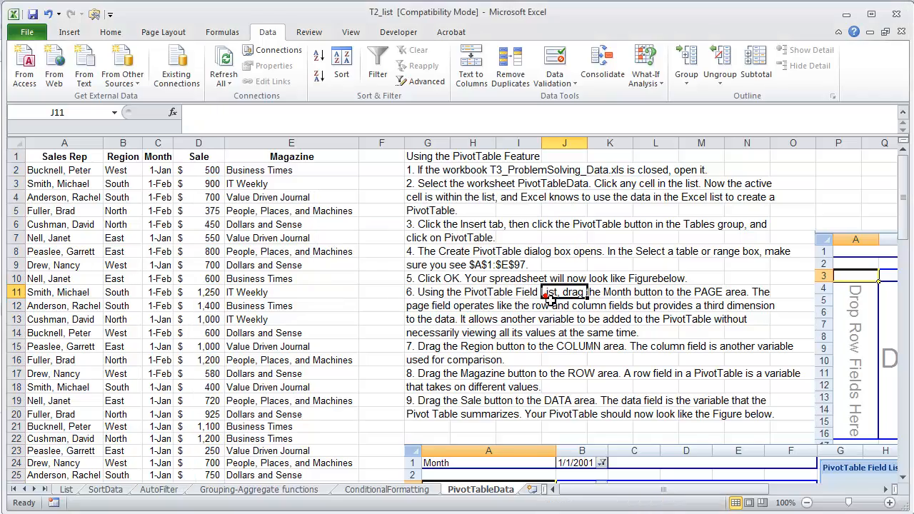
# Sort the whole list on the PivotTableData sheet by Sale from largest to smallest
pyautogui.moveTo(900, 187); pyautogui.dragTo(871, 114)
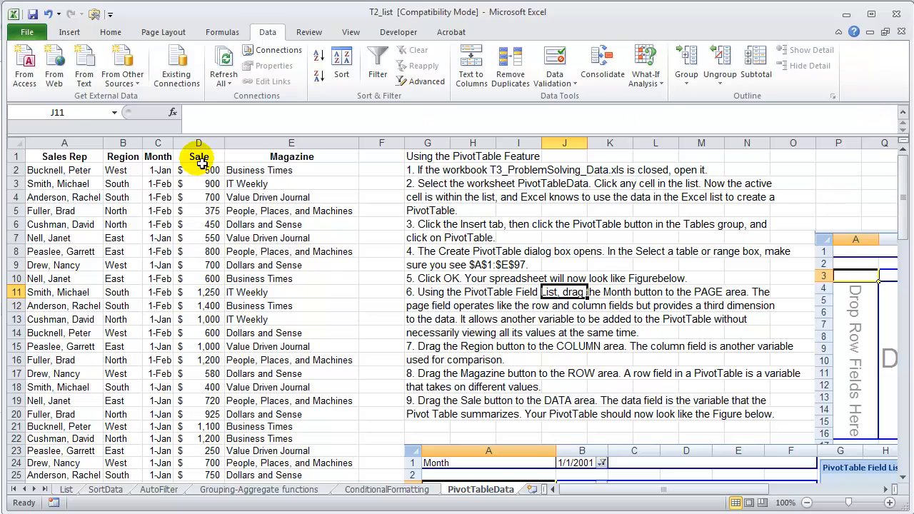
pyautogui.click(193, 250)
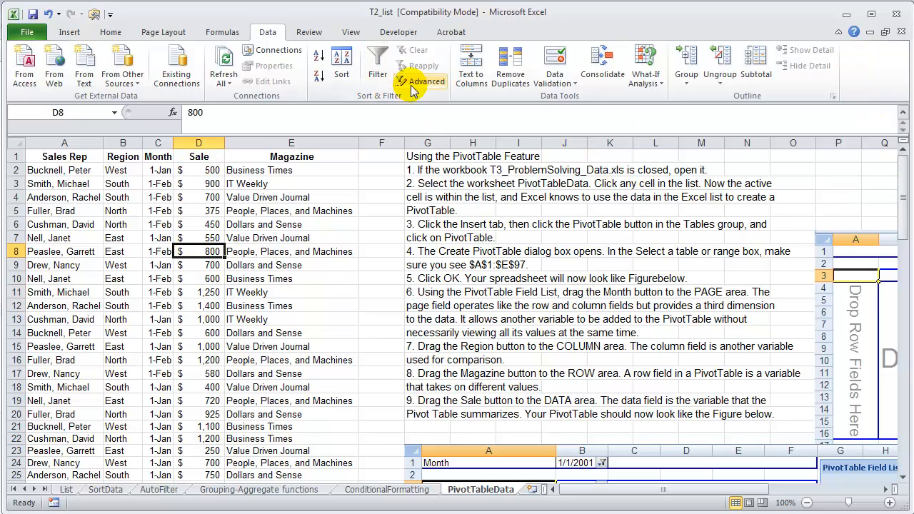
pyautogui.click(318, 75)
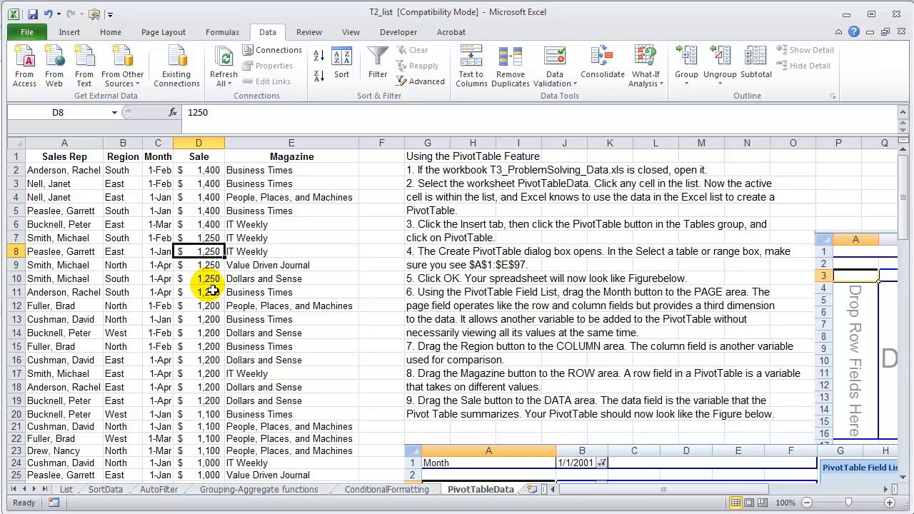
pyautogui.click(123, 256)
pyautogui.click(203, 251)
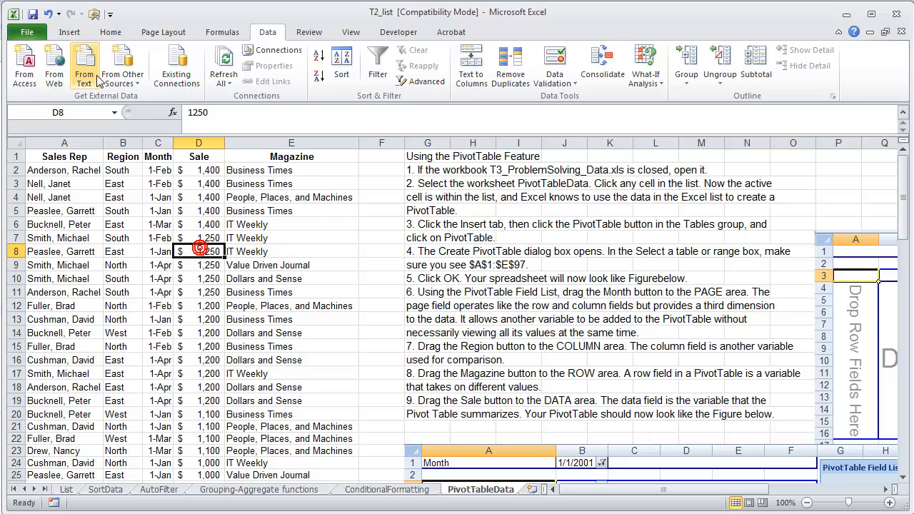
# Undo the last sort of the list and return to single cells in the Sale column
pyautogui.click(47, 15)
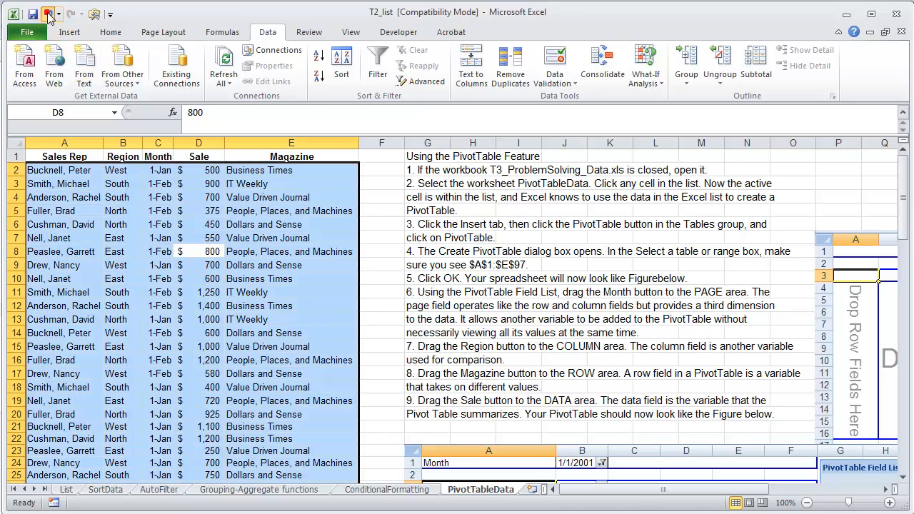
pyautogui.click(204, 316)
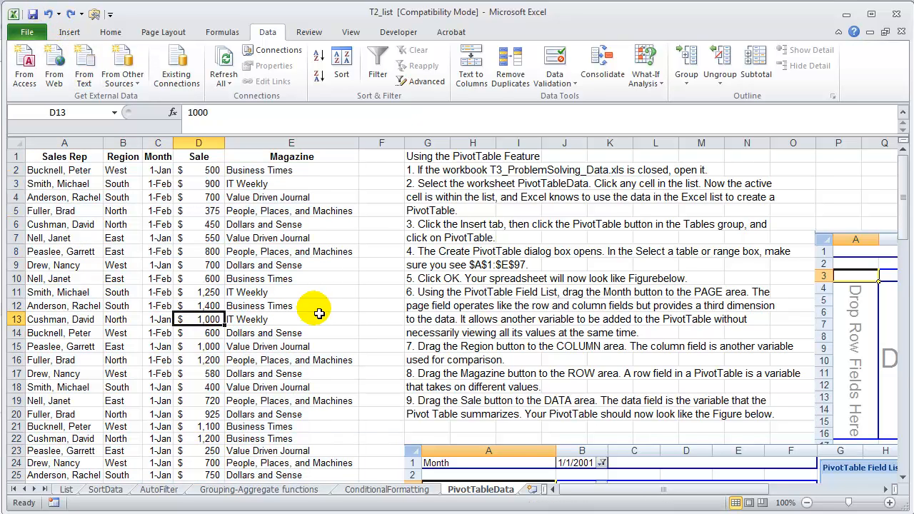
pyautogui.click(209, 289)
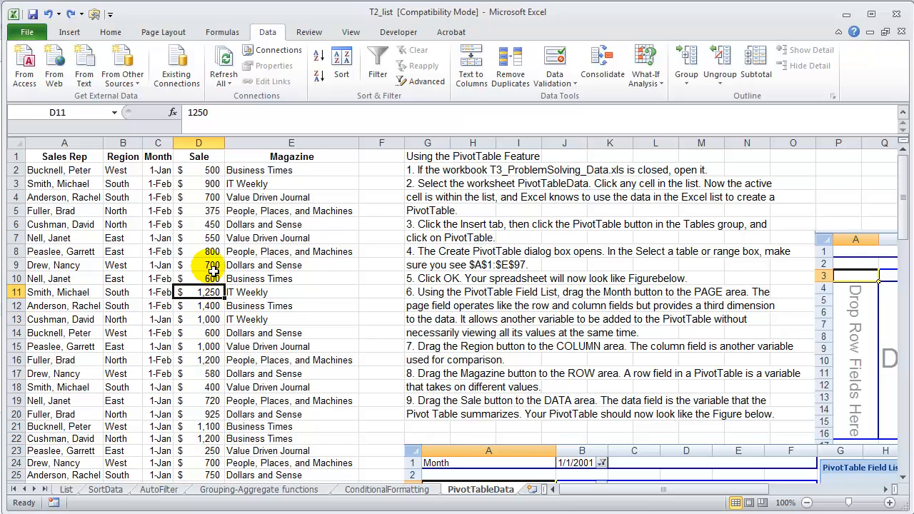
pyautogui.click(211, 267)
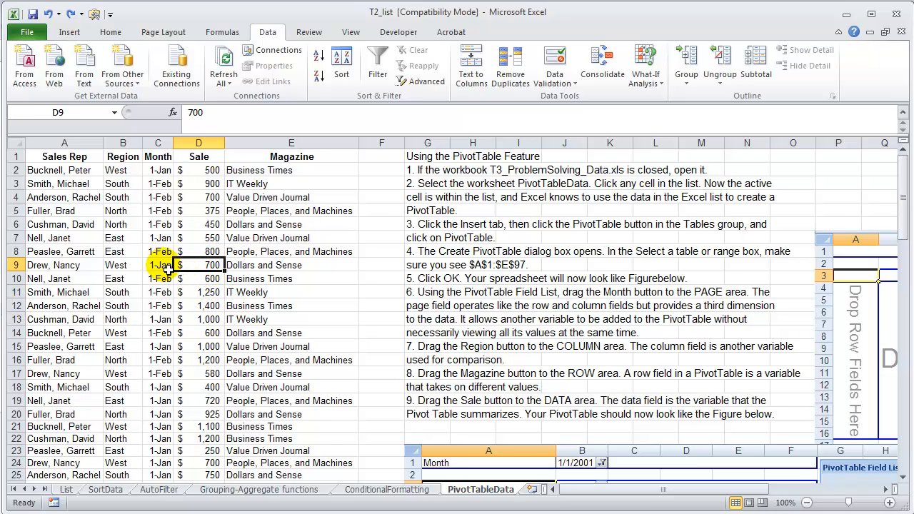
pyautogui.click(200, 251)
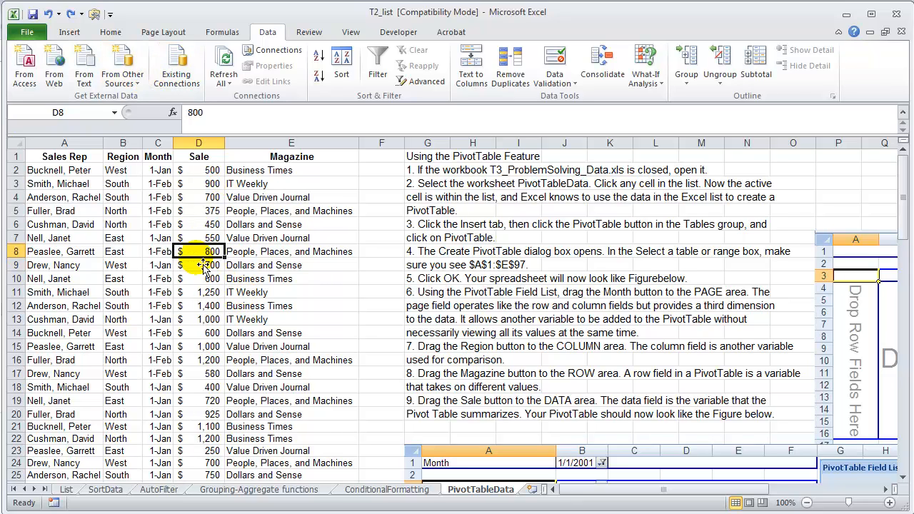
# Create a PivotTable from the list range PivotTableData!$A$1:$E$97 on a new worksheet
pyautogui.moveTo(62, 156); pyautogui.dragTo(291, 394)
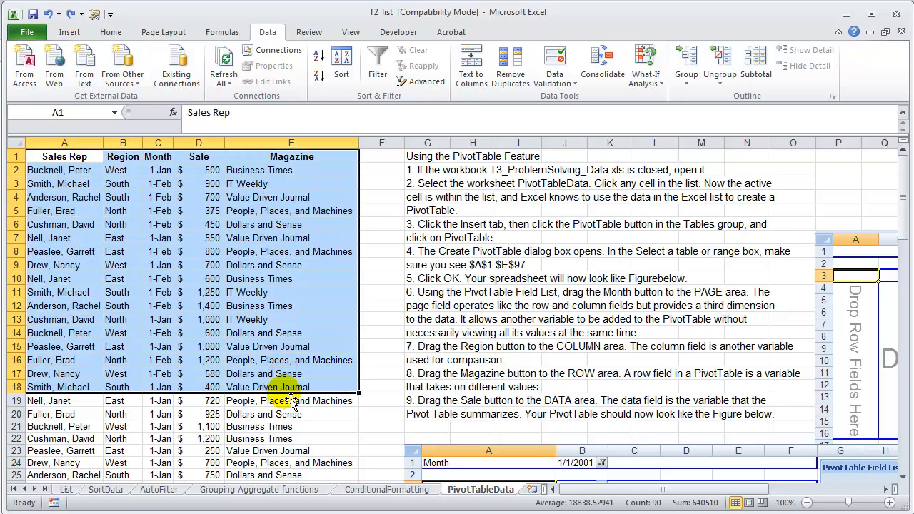
pyautogui.click(159, 305)
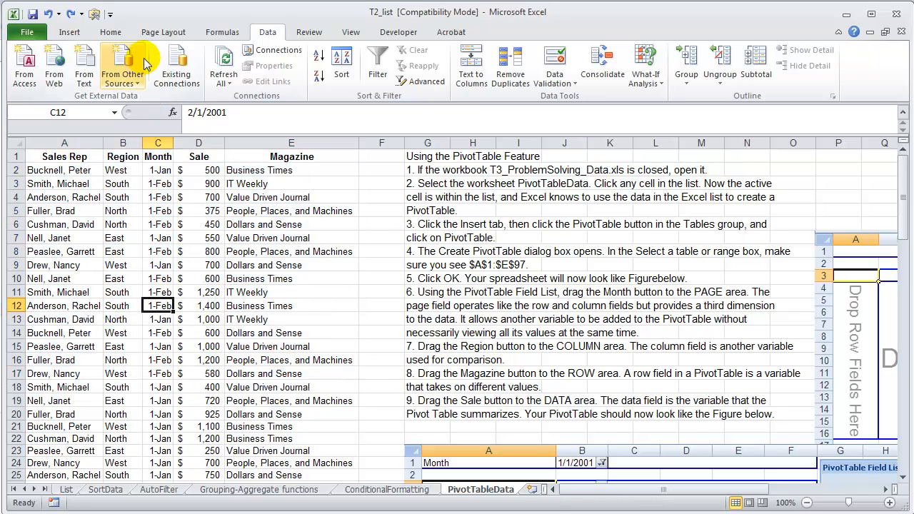
pyautogui.click(69, 33)
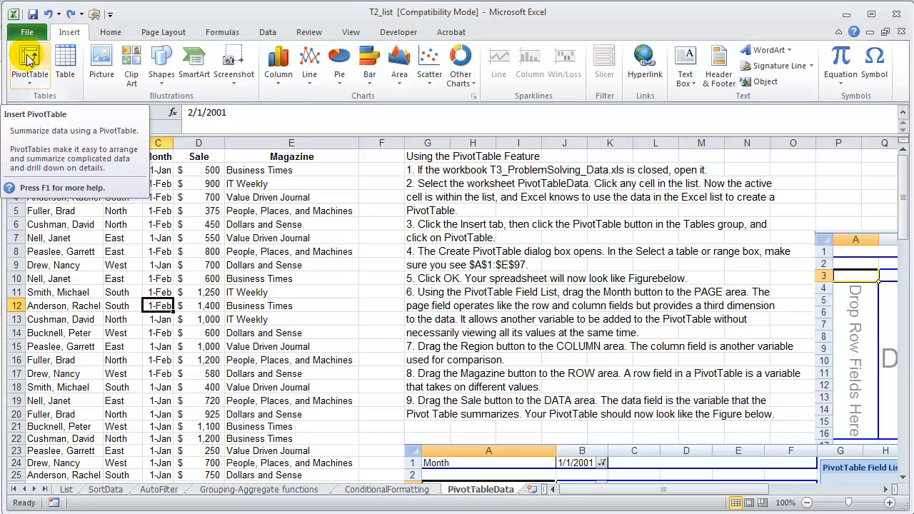
pyautogui.click(30, 87)
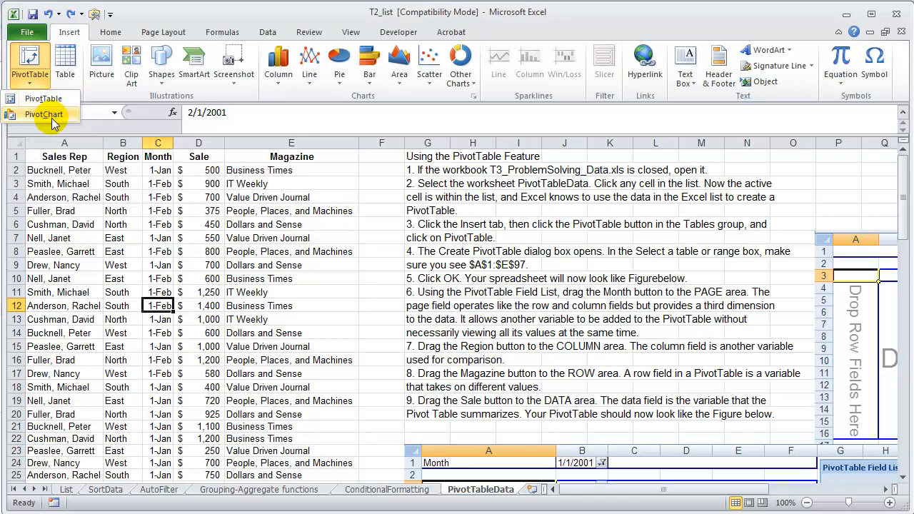
pyautogui.click(30, 61)
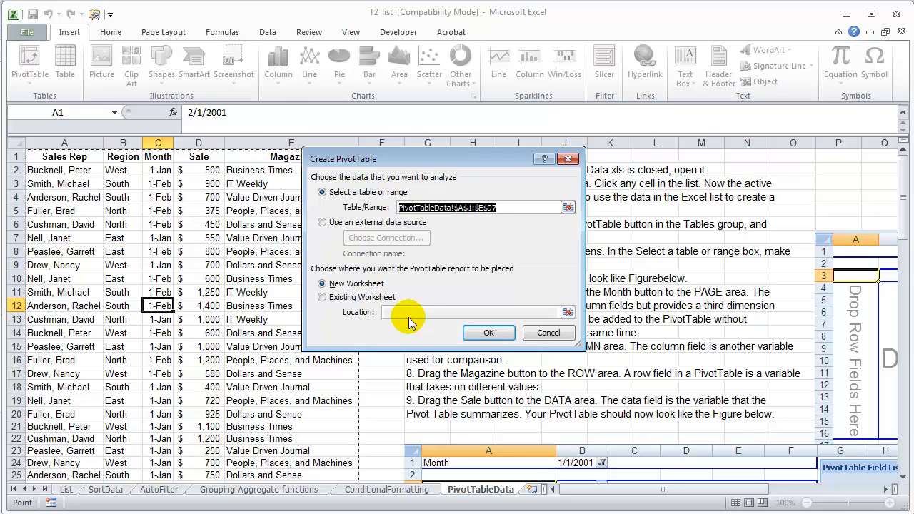
pyautogui.click(487, 334)
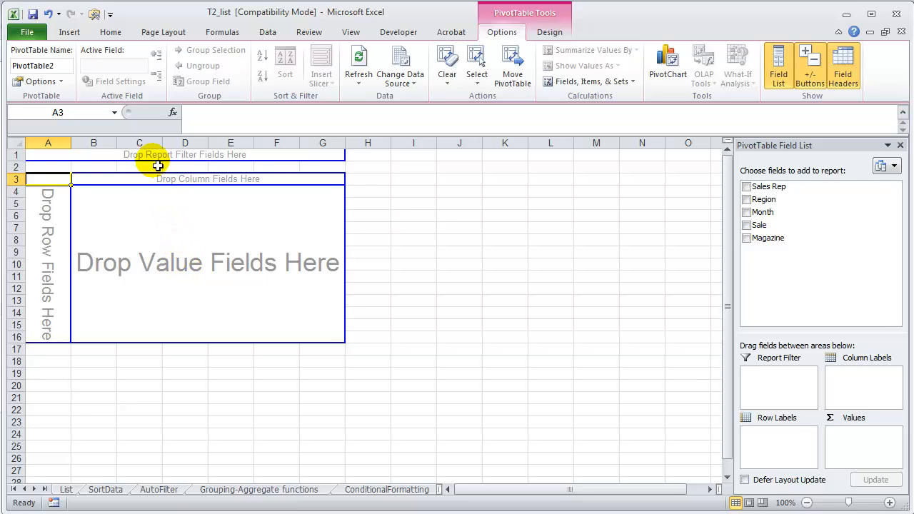
# Look over the row, column and report filter areas of the empty PivotTable layout
pyautogui.click(49, 240)
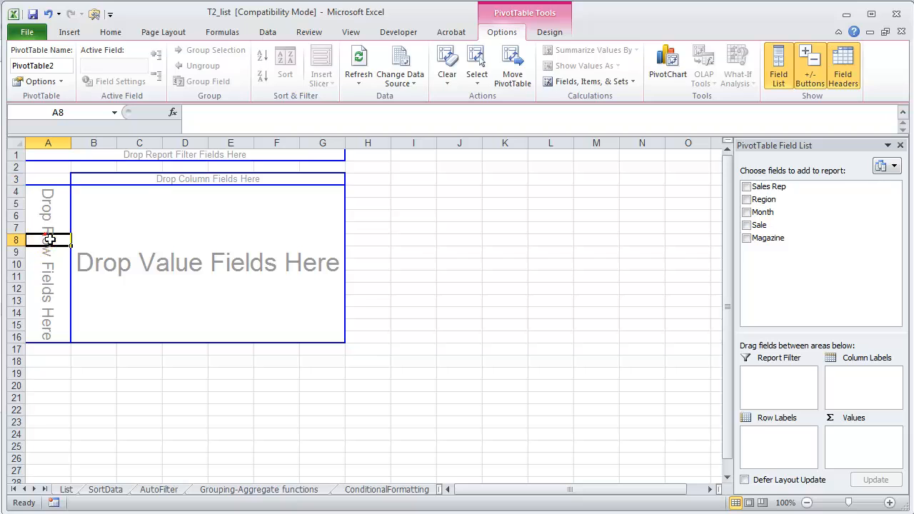
pyautogui.click(139, 179)
pyautogui.click(182, 157)
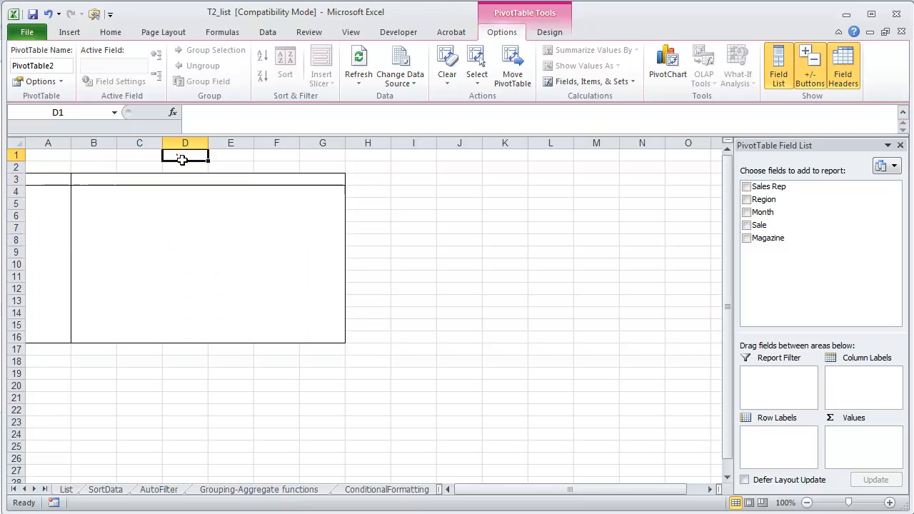
pyautogui.click(57, 160)
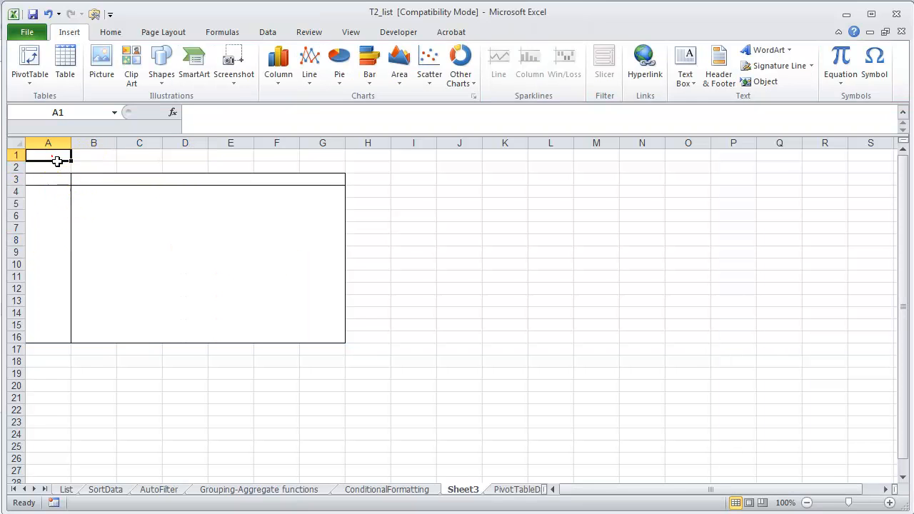
# Add the Sale field to the PivotTable's values area
pyautogui.click(112, 241)
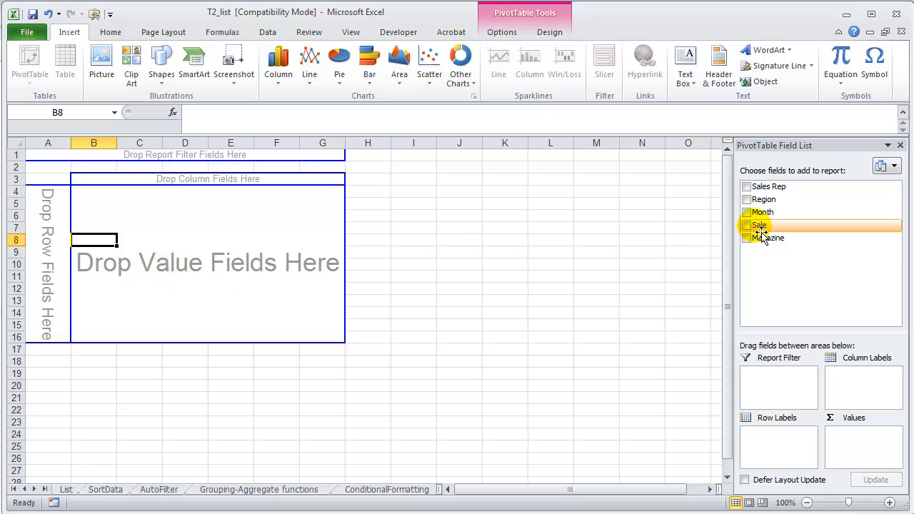
pyautogui.moveTo(761, 235); pyautogui.dragTo(182, 263)
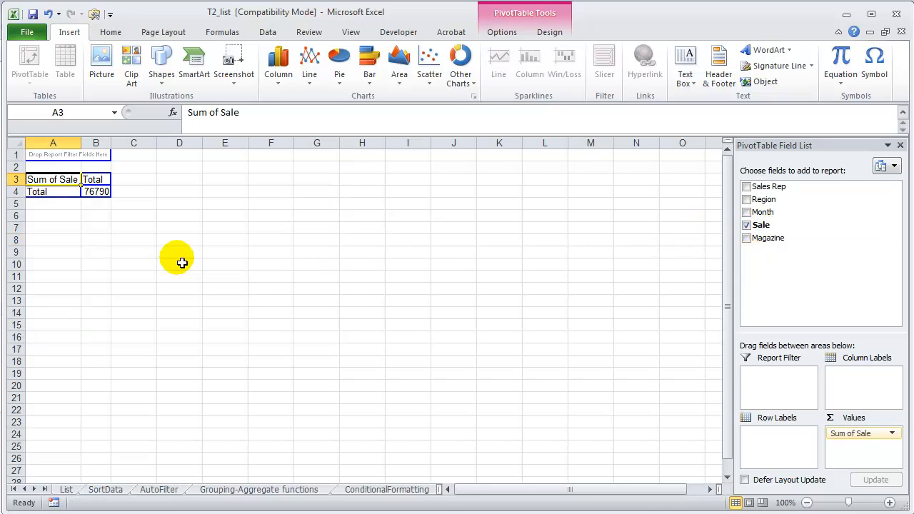
# Remove the Sale field from the PivotTable and add it back to the values area
pyautogui.click(98, 193)
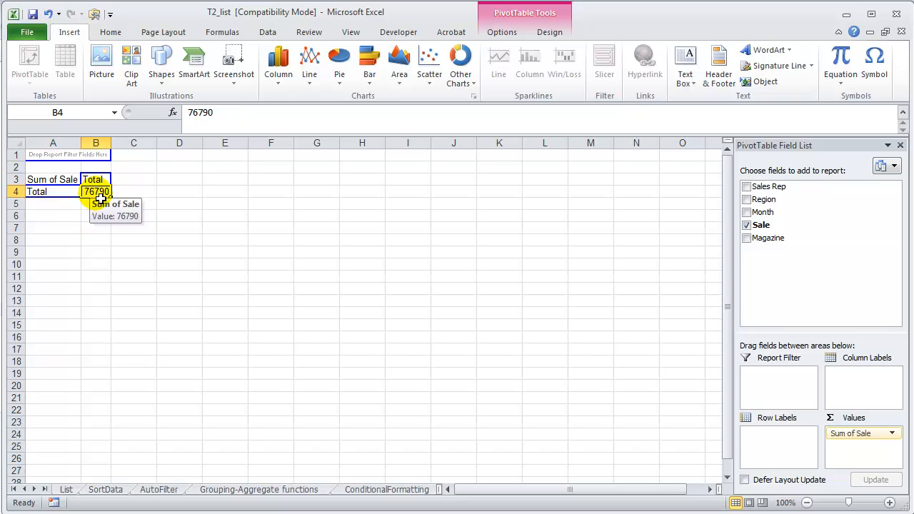
pyautogui.click(746, 225)
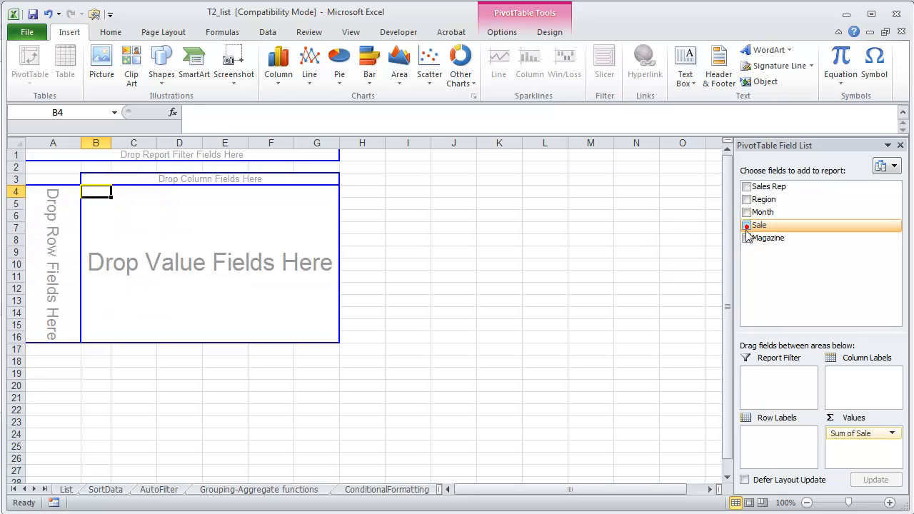
pyautogui.moveTo(768, 236); pyautogui.dragTo(861, 450)
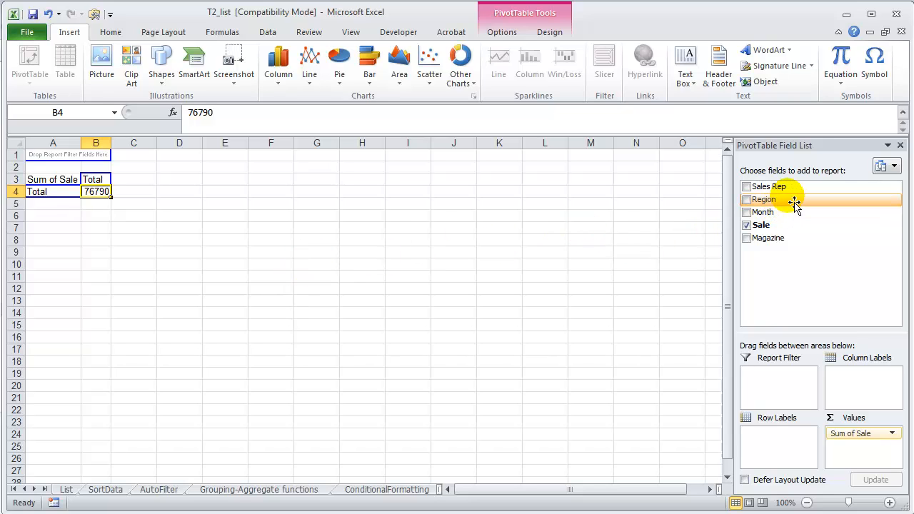
# Add the Region field to the PivotTable's row labels and check the sales total of each region and the grand total
pyautogui.moveTo(789, 206); pyautogui.dragTo(788, 444)
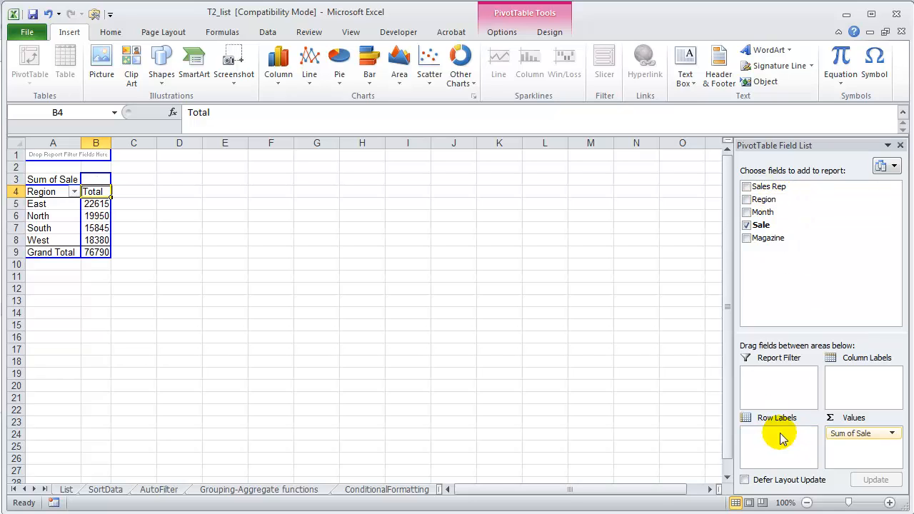
pyautogui.moveTo(32, 204); pyautogui.dragTo(58, 249)
pyautogui.click(96, 203)
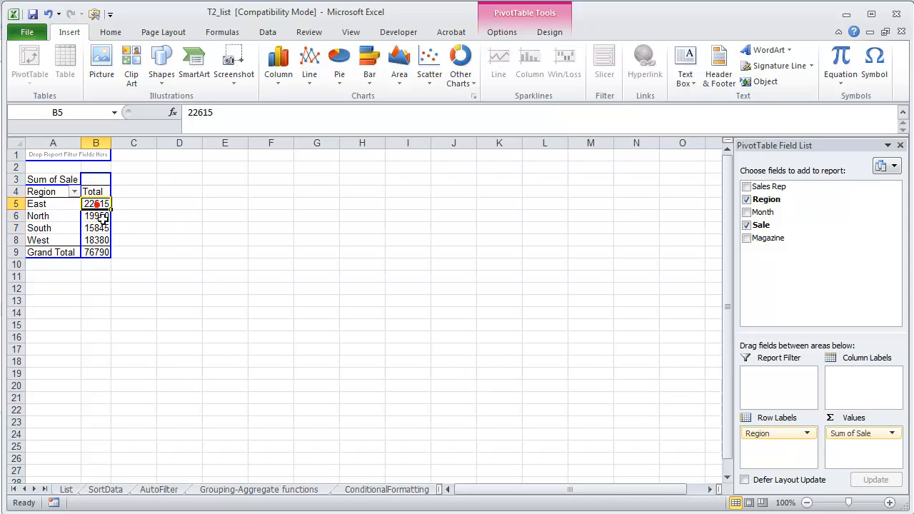
pyautogui.click(108, 229)
pyautogui.click(107, 240)
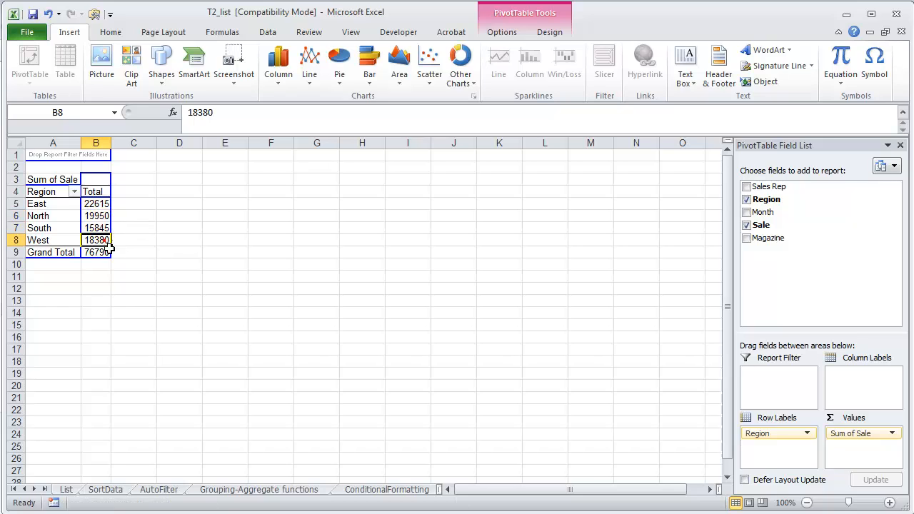
pyautogui.click(107, 253)
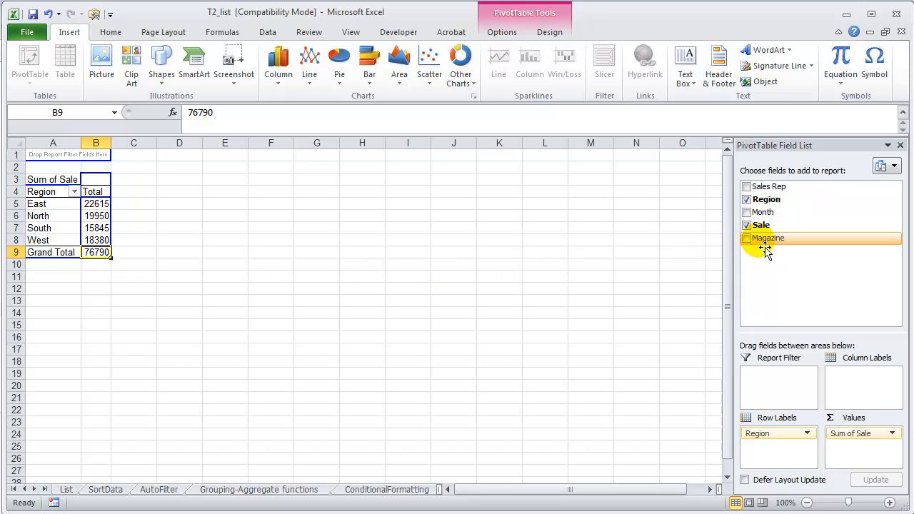
# Add the Magazine field to the PivotTable's column labels, removing it once and placing it there again
pyautogui.moveTo(775, 246); pyautogui.dragTo(105, 187)
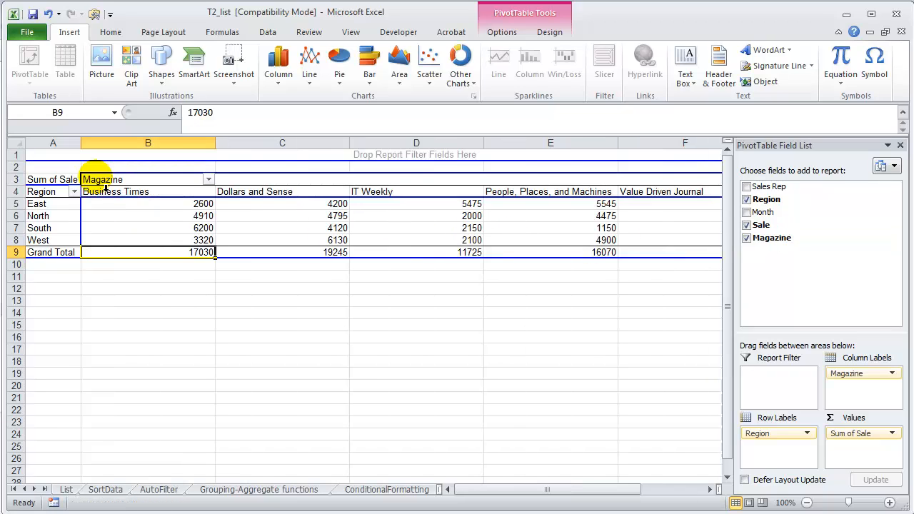
pyautogui.click(746, 239)
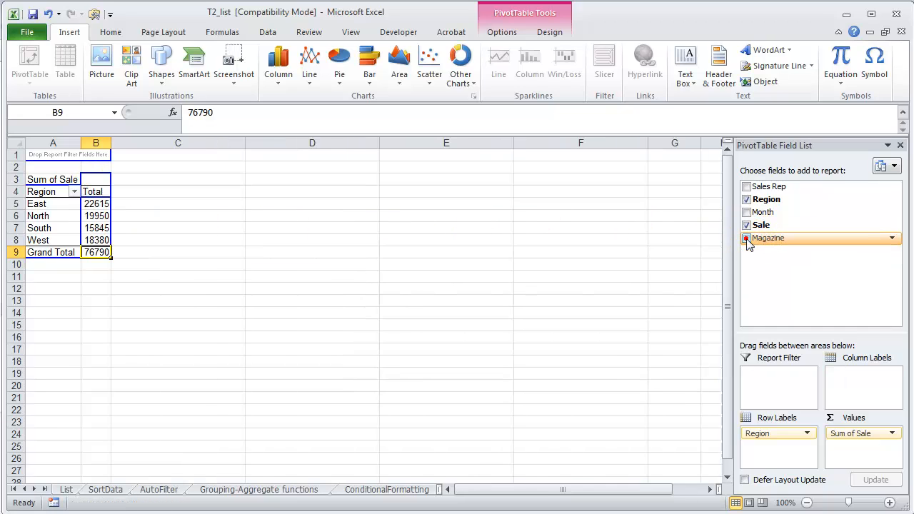
pyautogui.moveTo(779, 246); pyautogui.dragTo(876, 389)
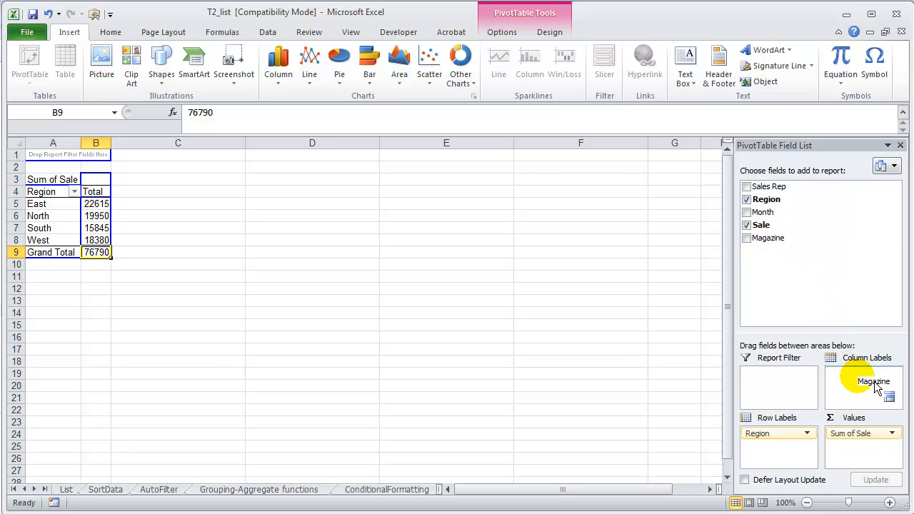
pyautogui.moveTo(877, 389); pyautogui.dragTo(868, 378)
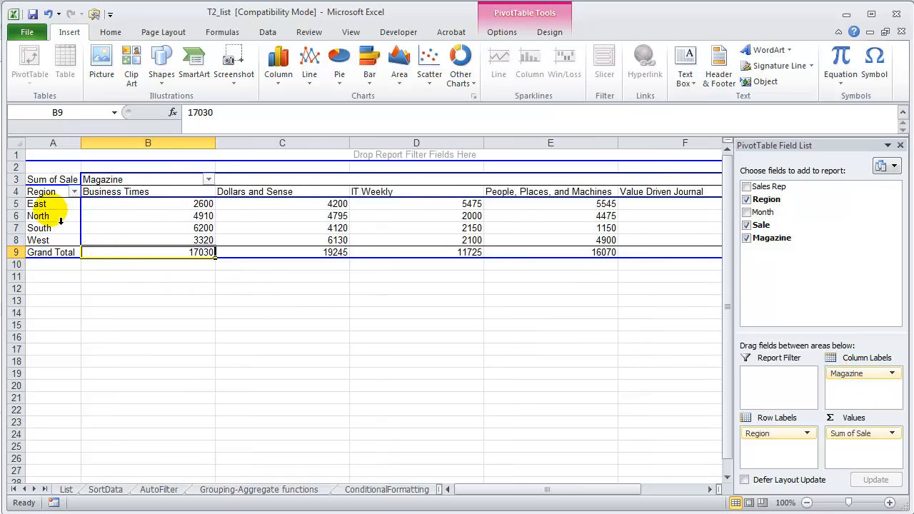
# Examine the East region's sales by magazine, especially where the East row meets the Dollars and Sense column
pyautogui.click(27, 203)
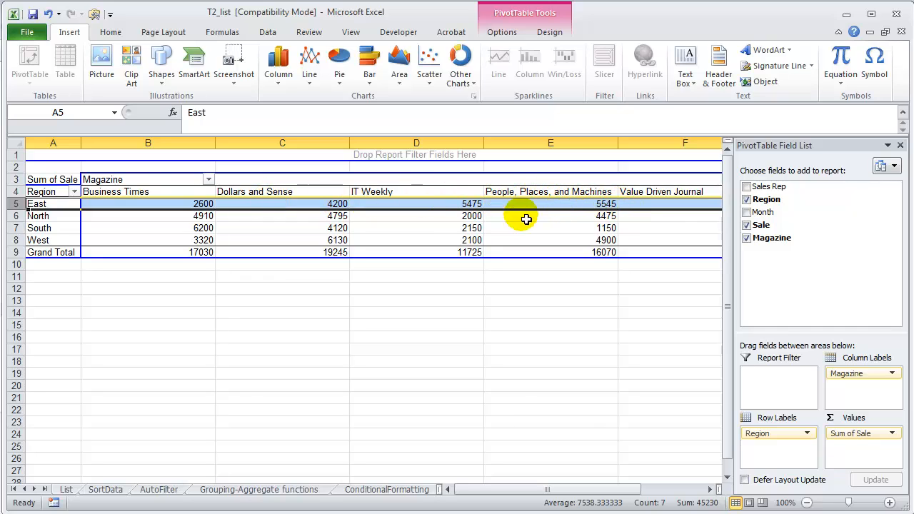
pyautogui.click(193, 204)
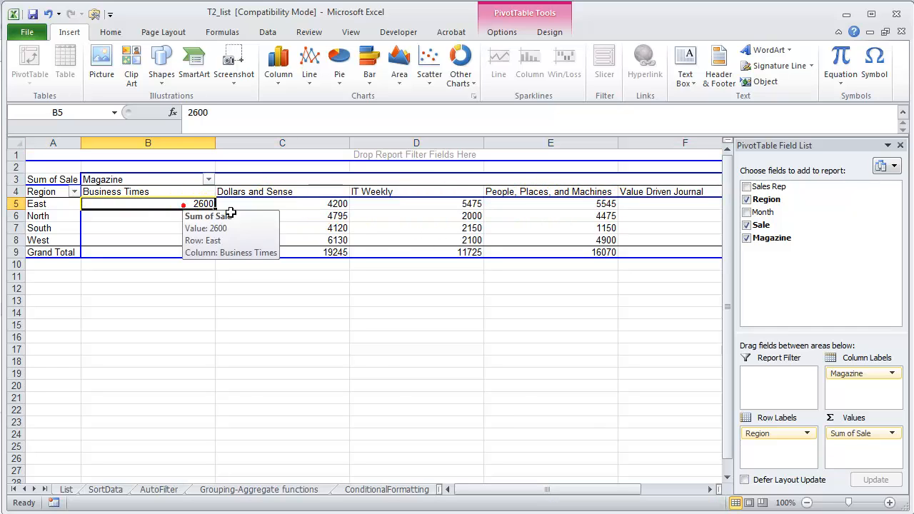
pyautogui.click(293, 205)
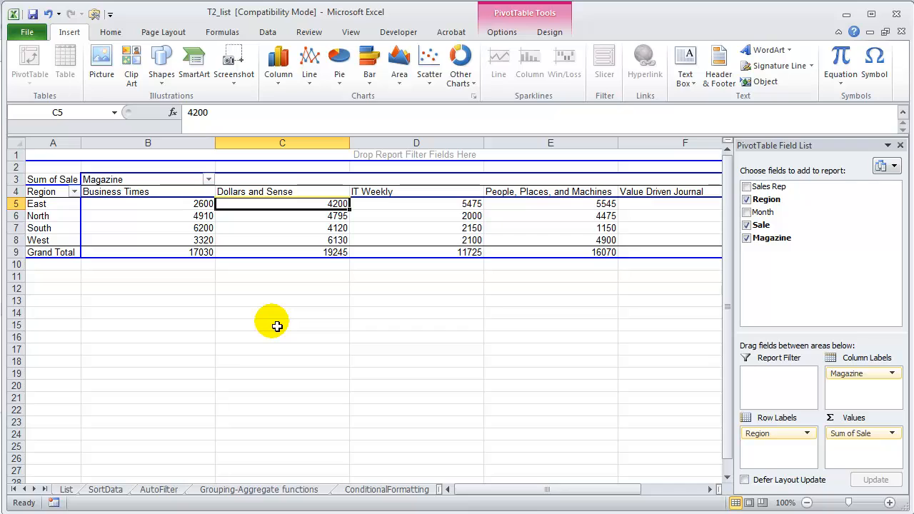
pyautogui.click(265, 193)
pyautogui.click(50, 205)
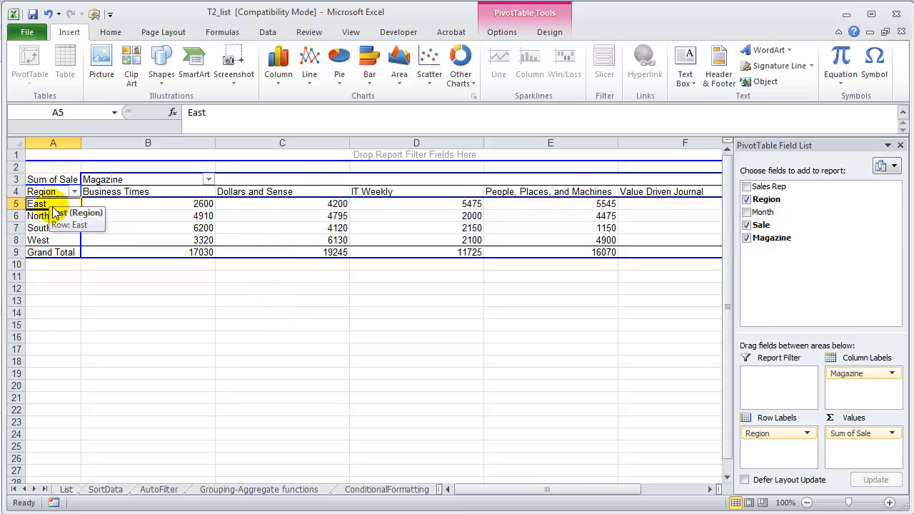
pyautogui.click(43, 204)
pyautogui.click(279, 197)
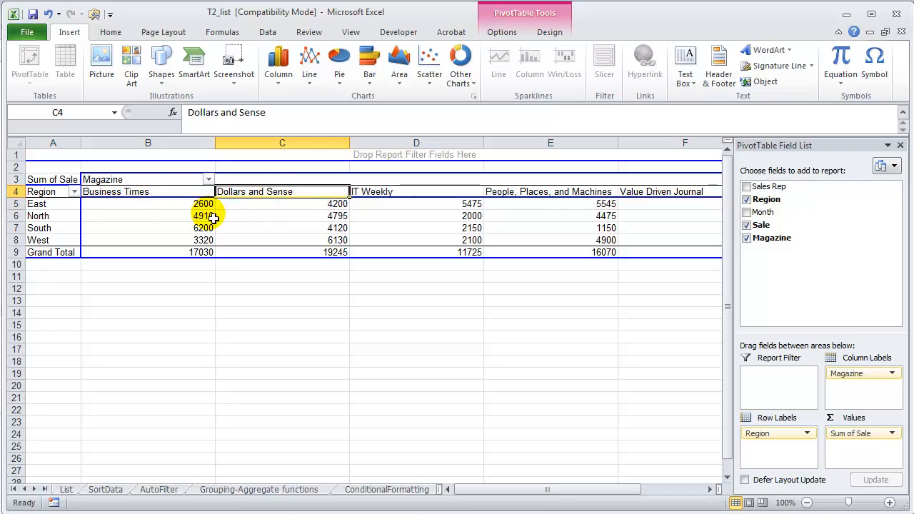
pyautogui.click(303, 206)
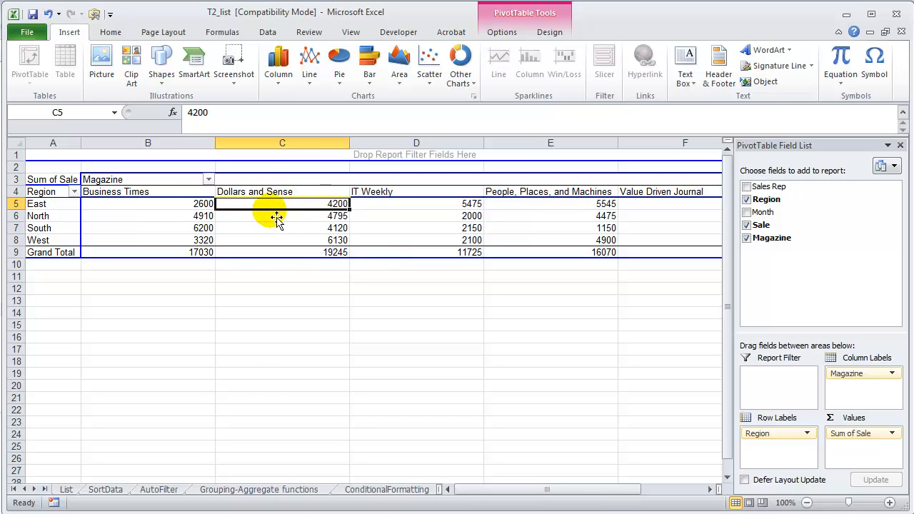
pyautogui.moveTo(274, 212)
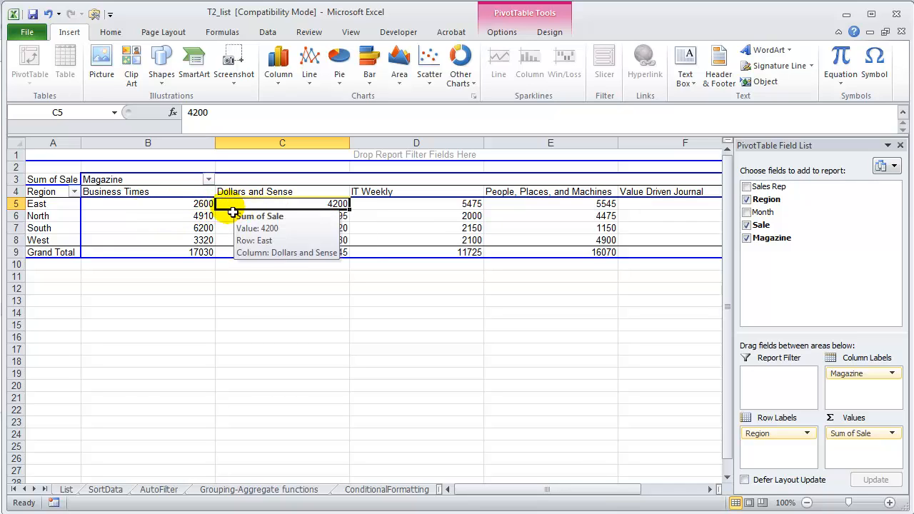
pyautogui.click(60, 206)
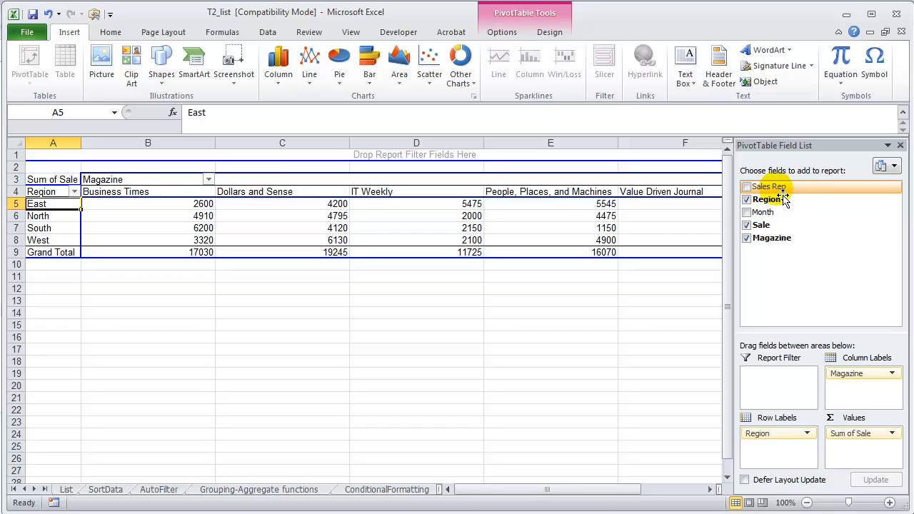
# Add the Sales Rep field below Region in the row labels and check the East region's reps and their Dollars and Sense sales
pyautogui.moveTo(784, 199); pyautogui.dragTo(774, 455)
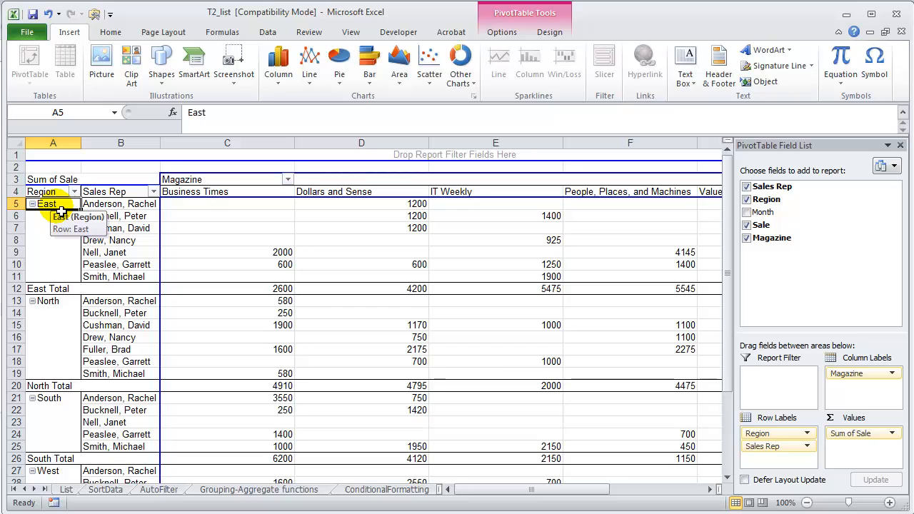
pyautogui.click(110, 204)
pyautogui.moveTo(115, 215); pyautogui.dragTo(126, 281)
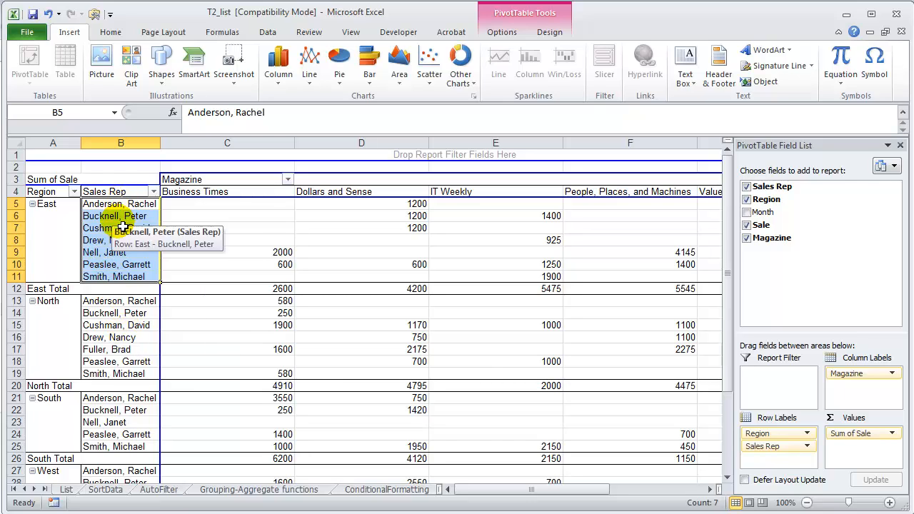
pyautogui.click(63, 210)
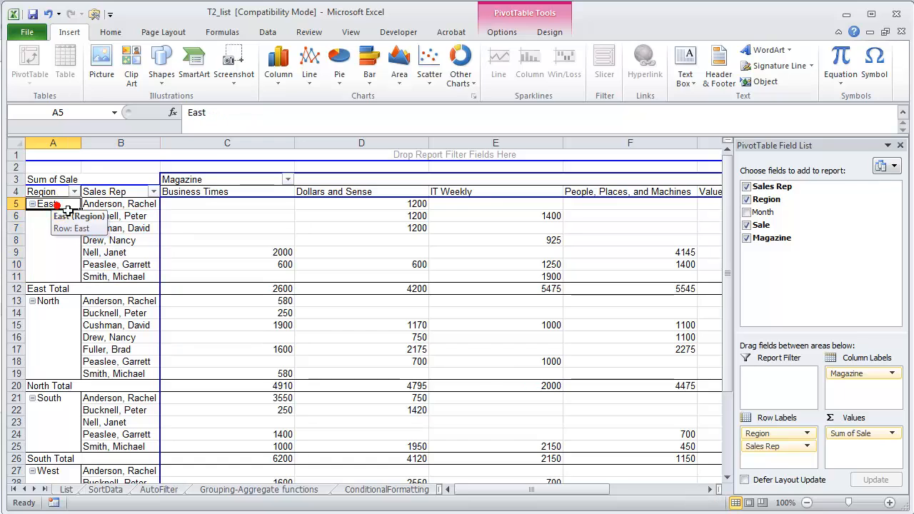
pyautogui.click(96, 205)
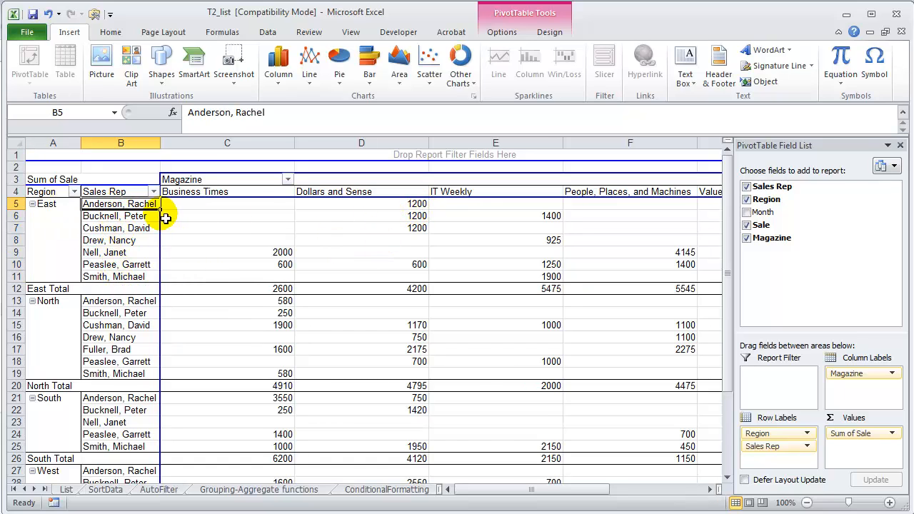
pyautogui.click(386, 205)
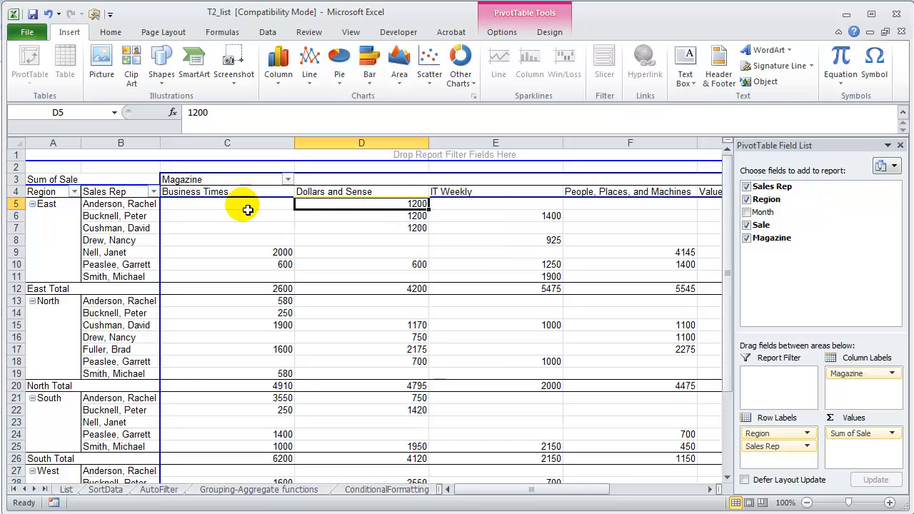
# Collapse the East, North, South and West regions to hide their sales reps, expanding and collapsing East once more
pyautogui.click(32, 204)
pyautogui.click(32, 216)
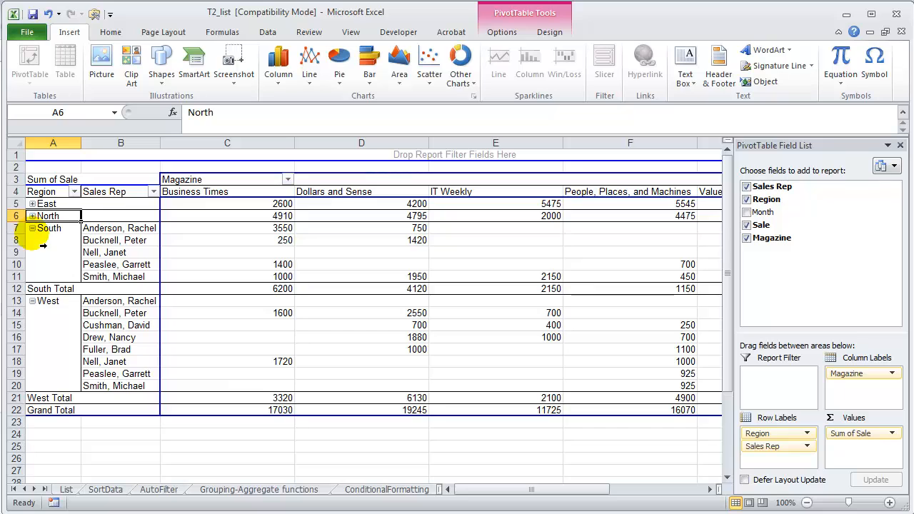
pyautogui.click(32, 228)
pyautogui.click(42, 243)
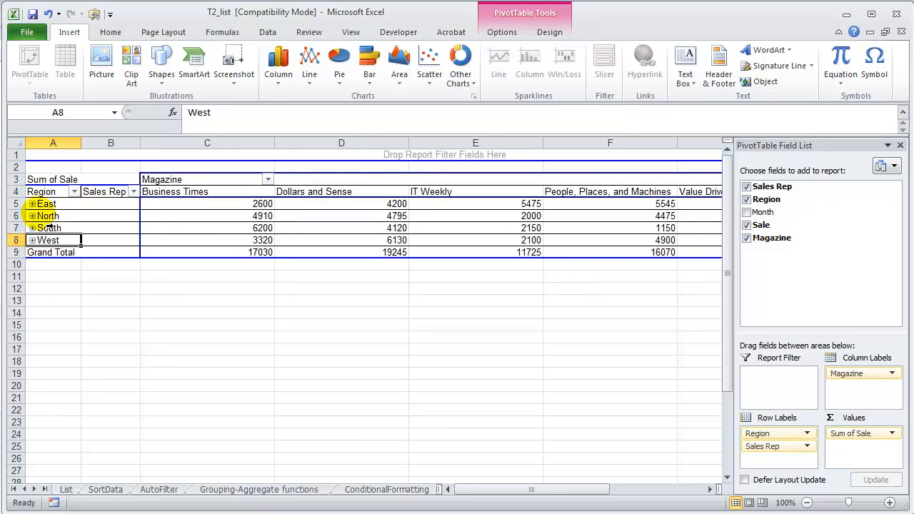
pyautogui.click(32, 204)
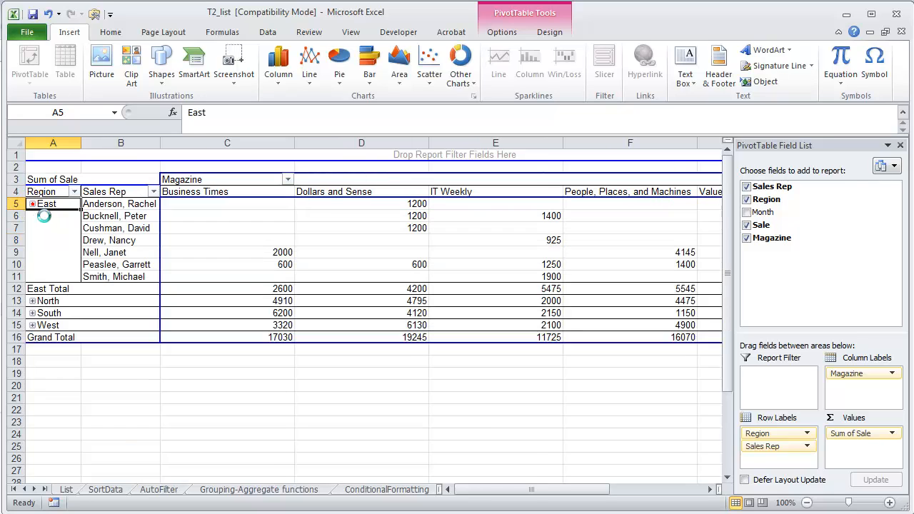
pyautogui.click(32, 205)
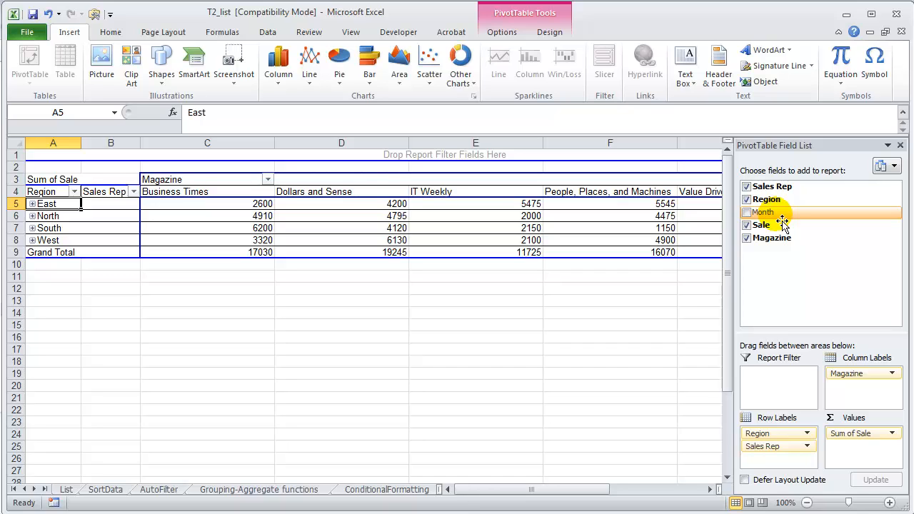
# Add the Month field to the PivotTable's report filter area and filter the report to 1/1/2001
pyautogui.moveTo(780, 224)
pyautogui.mouseDown()
pyautogui.moveTo(873, 378)
pyautogui.moveTo(781, 220)
pyautogui.mouseUp()
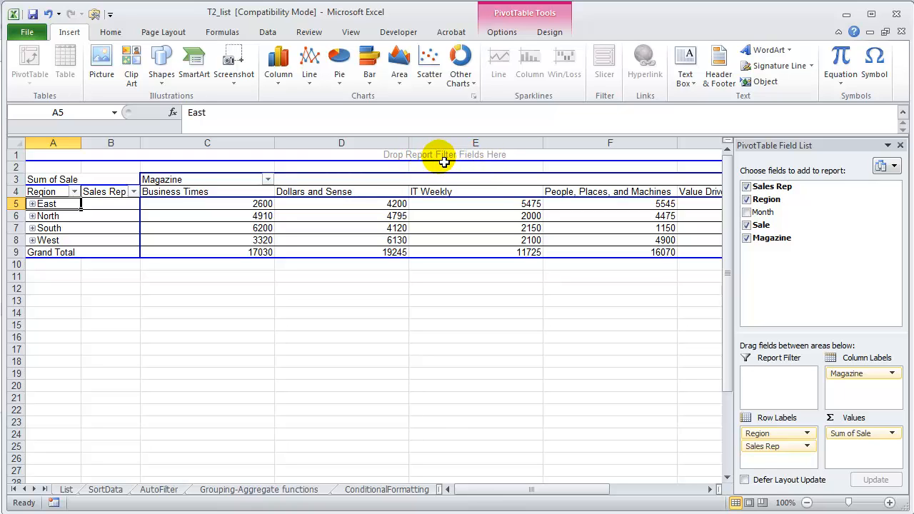
pyautogui.moveTo(763, 212); pyautogui.dragTo(465, 155)
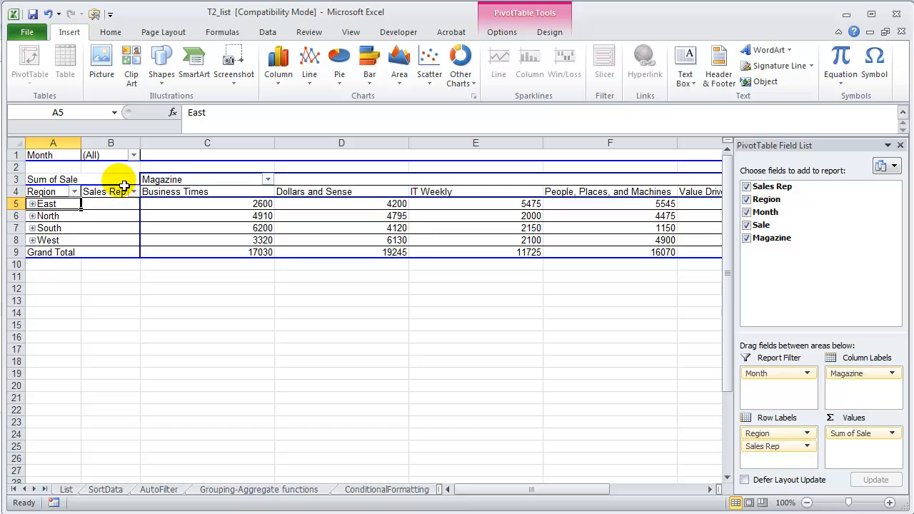
pyautogui.click(134, 155)
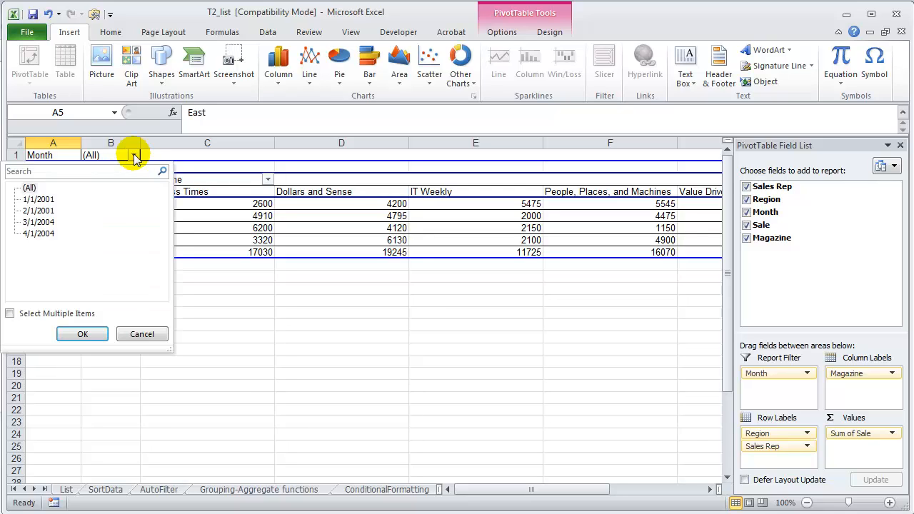
pyautogui.click(43, 200)
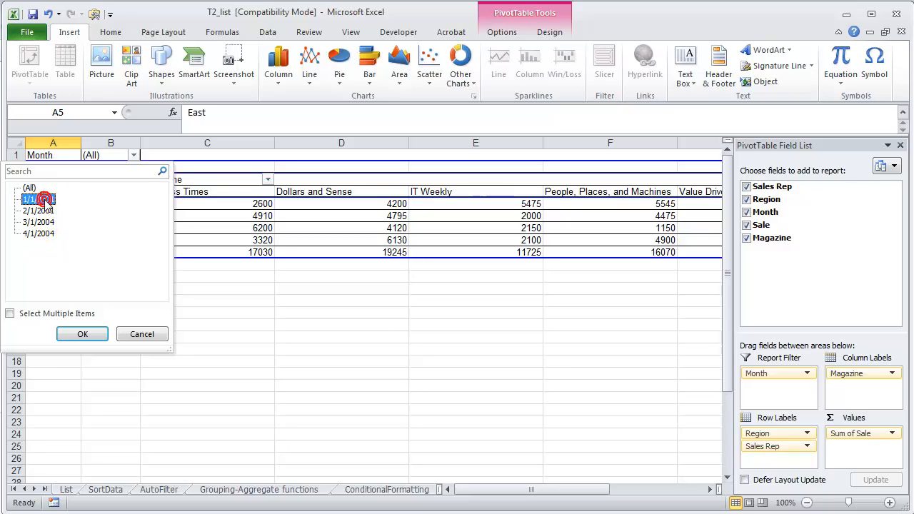
pyautogui.click(75, 334)
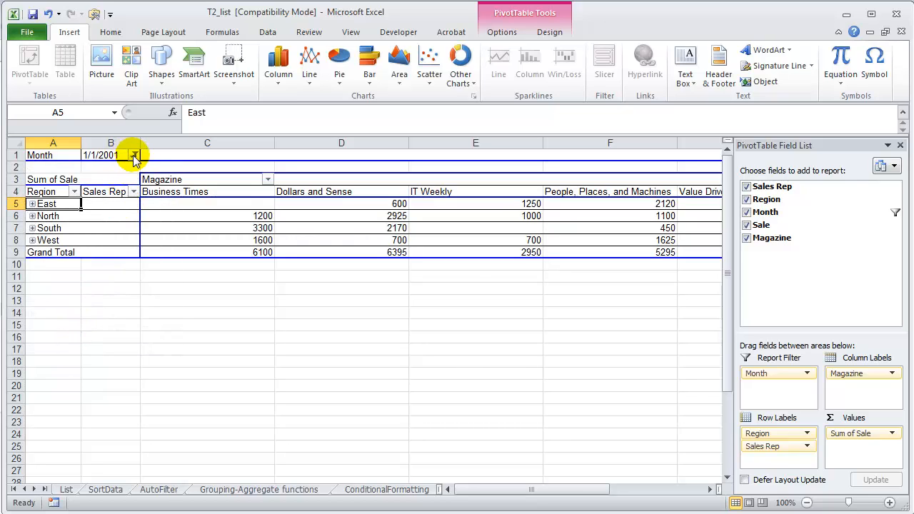
# Filter the PivotTable report to the month 2/1/2001
pyautogui.click(132, 155)
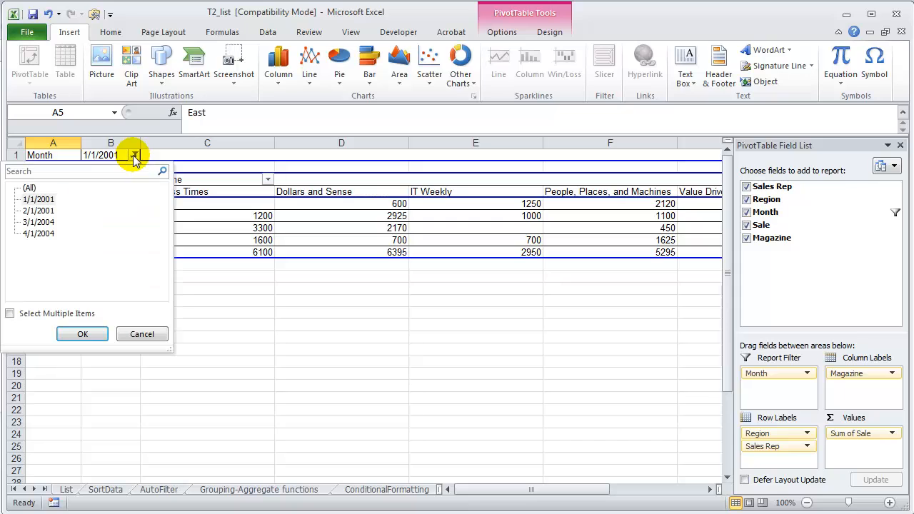
pyautogui.click(40, 210)
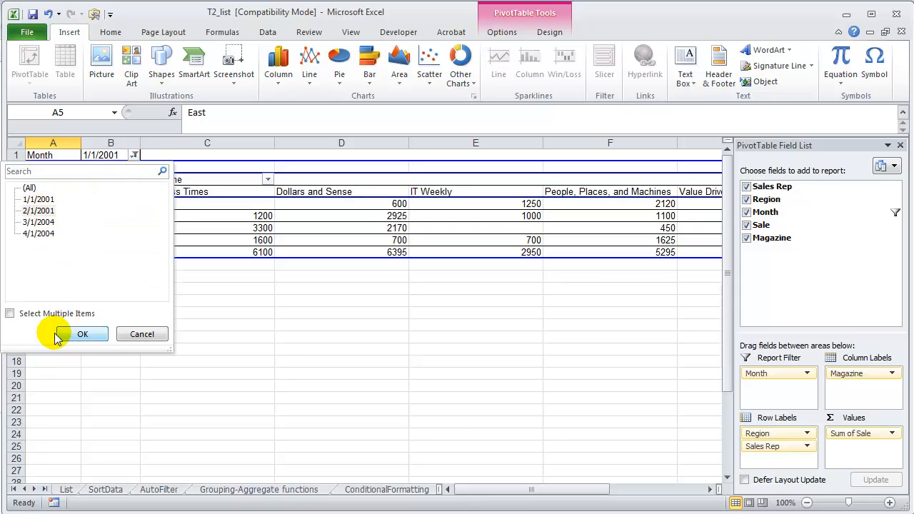
pyautogui.click(78, 334)
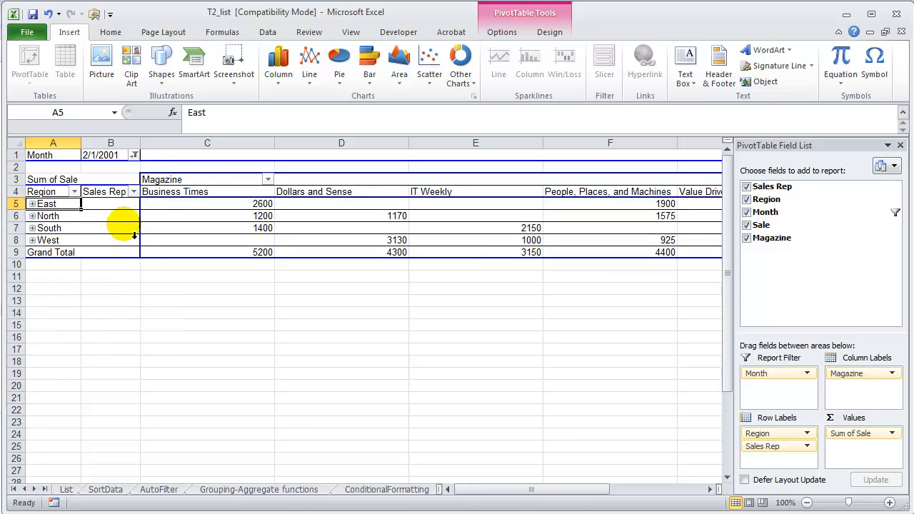
# Allow multiple items in the Month report filter and include 1/1/2001 together with 2/1/2001
pyautogui.click(135, 155)
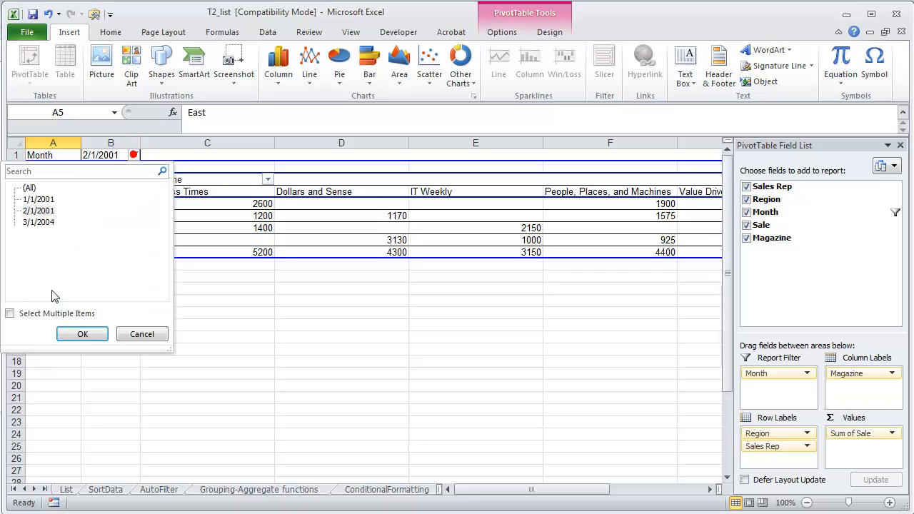
pyautogui.click(9, 313)
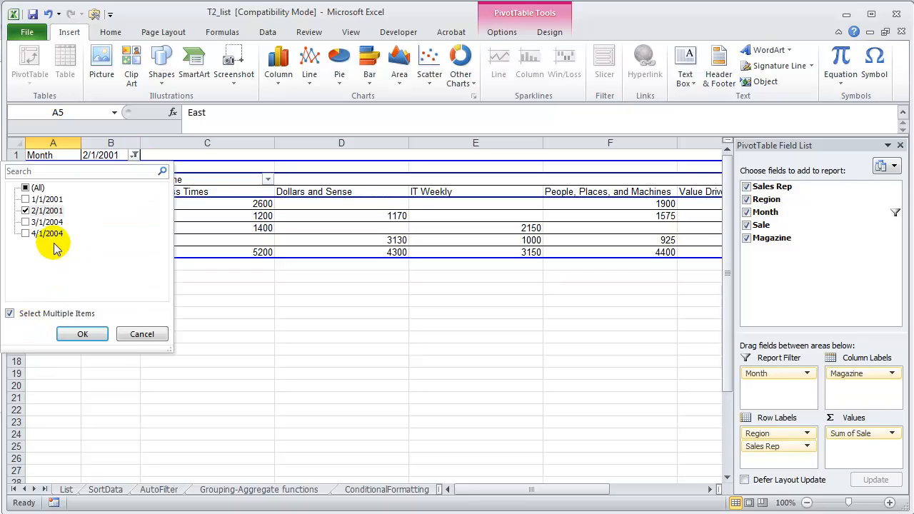
pyautogui.click(25, 199)
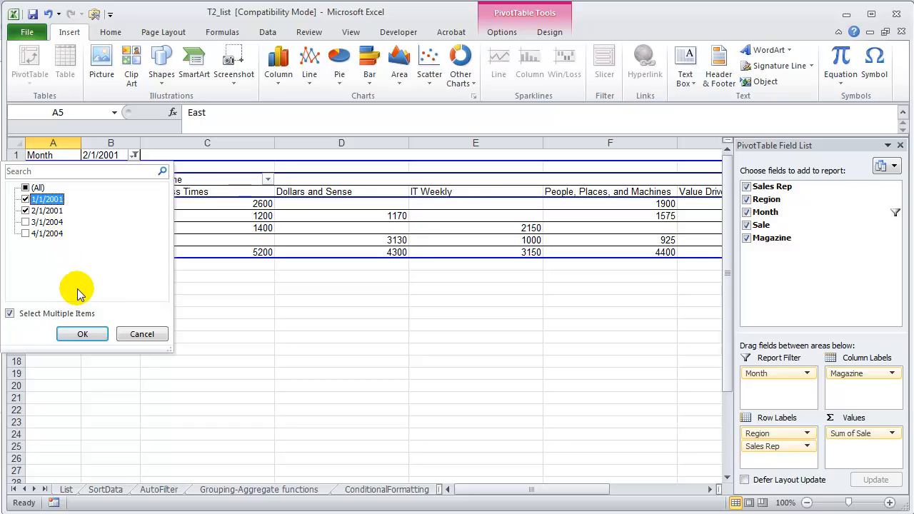
pyautogui.click(84, 333)
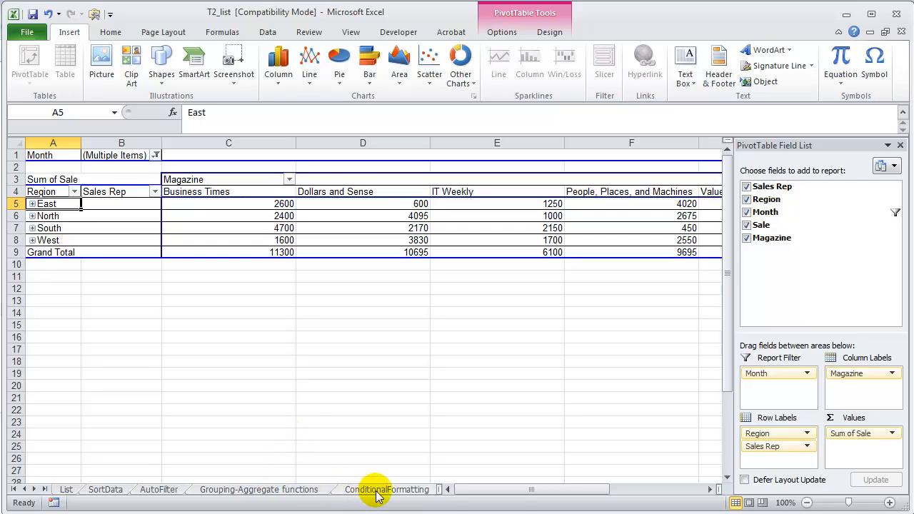
# Widen the sheet tab area to reveal the Sheet3 and PivotTableData tabs
pyautogui.moveTo(442, 494); pyautogui.dragTo(598, 492)
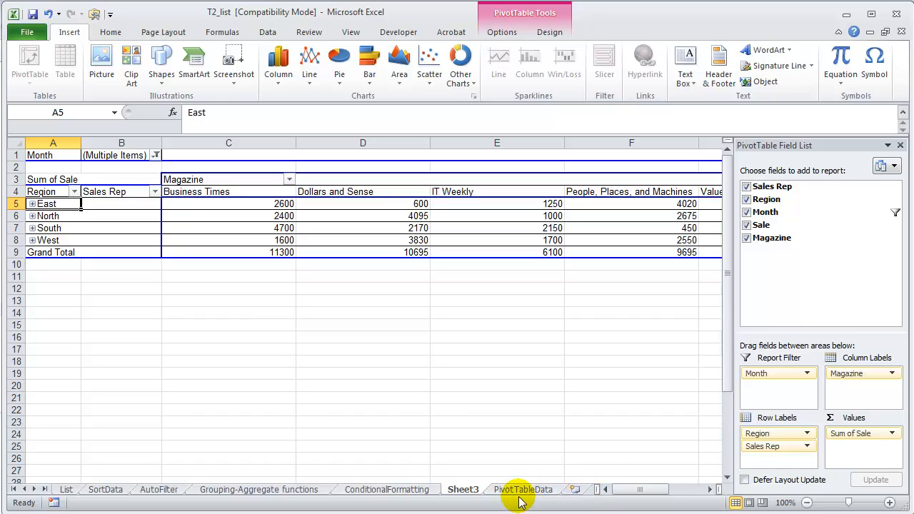